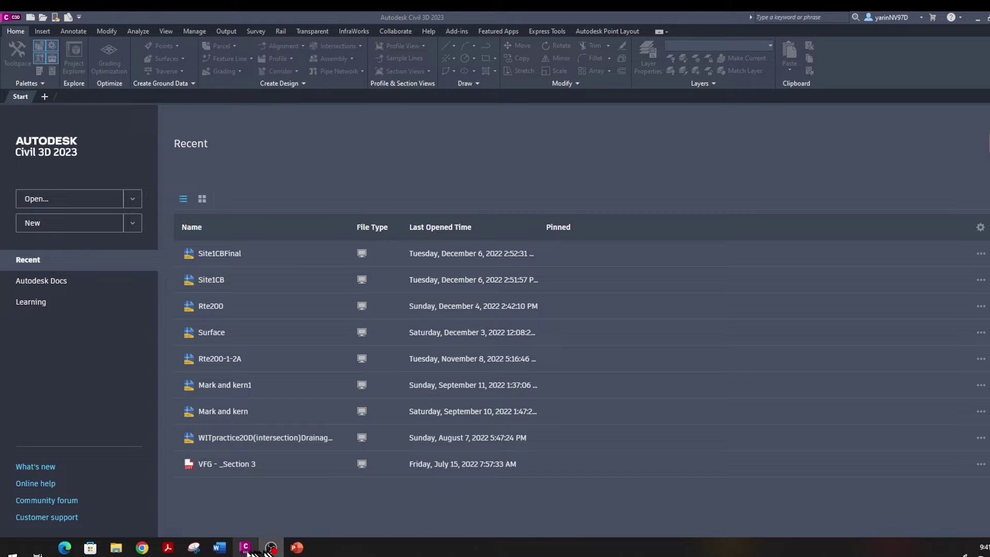
- Switch to Chrome and go through Autodesk's student downloads page to the list of products available with the Education plan
left_click(142, 547)
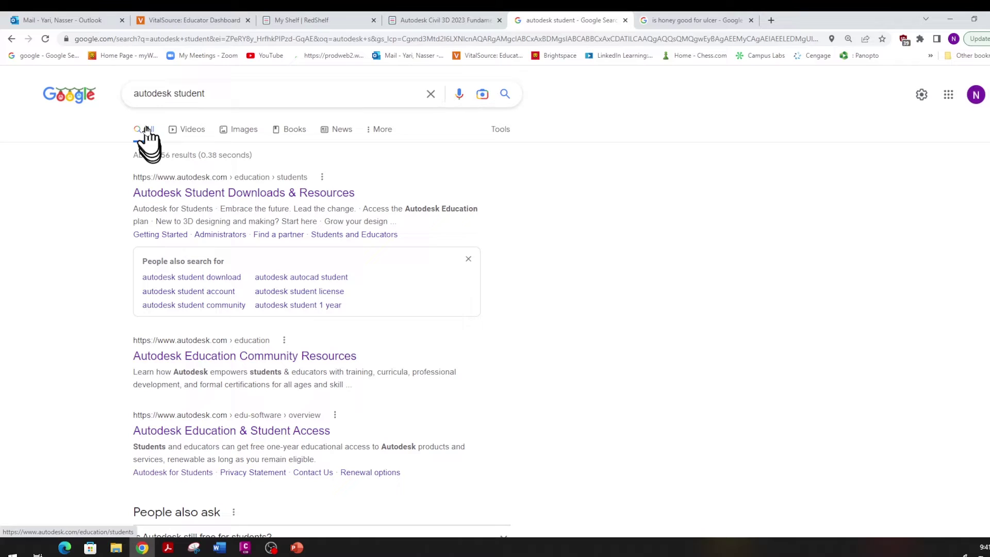
left_click(244, 201)
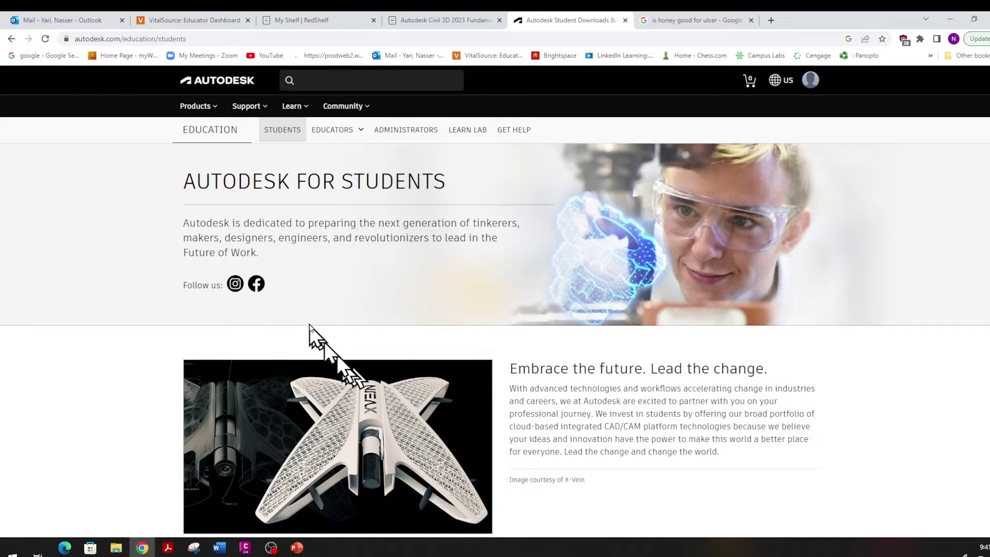
scroll(283, 354, "down", 2)
scroll(283, 353, "down", 4)
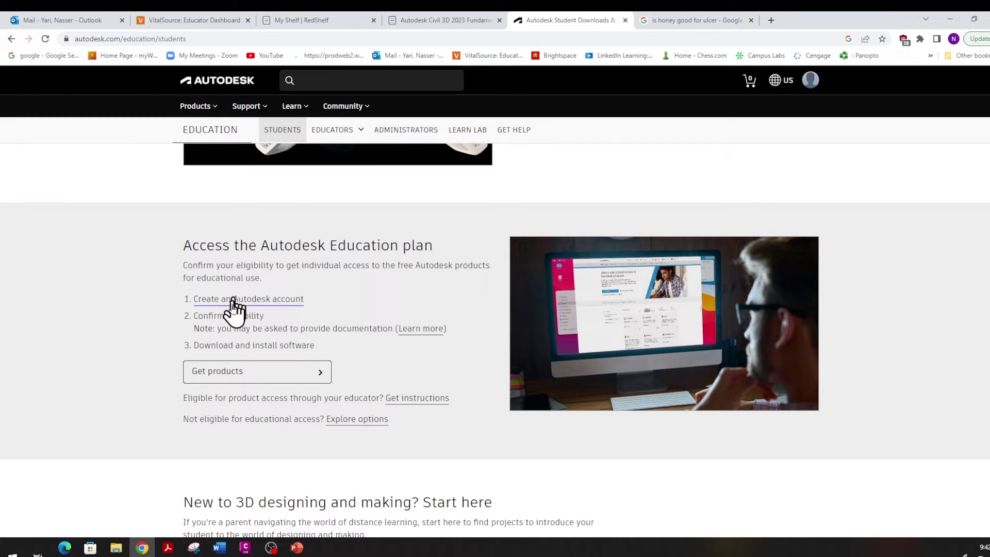
left_click(228, 381)
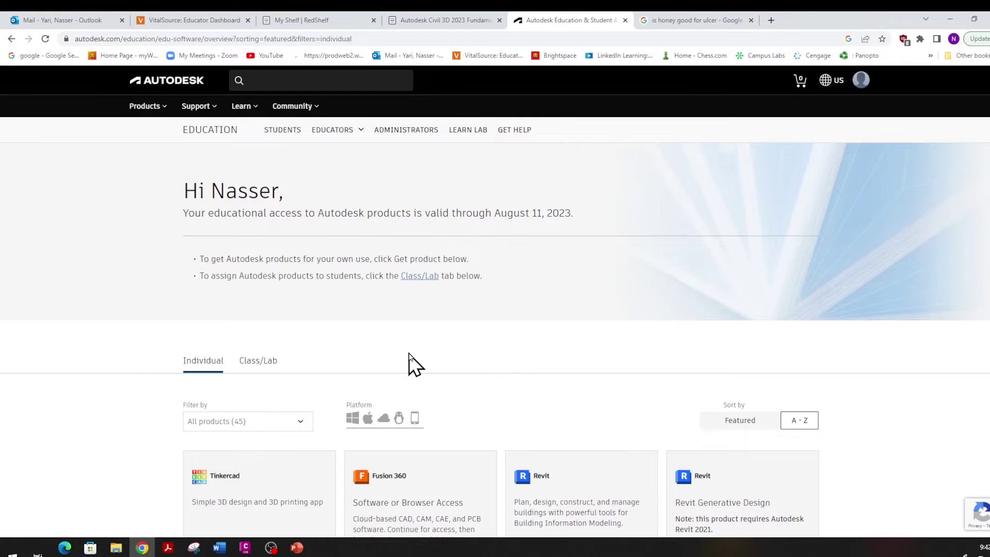
- Look through the full list of individual educational products, including the Civil 3D, Project Explorer and Grading Optimization entries
scroll(411, 360, "down", 7)
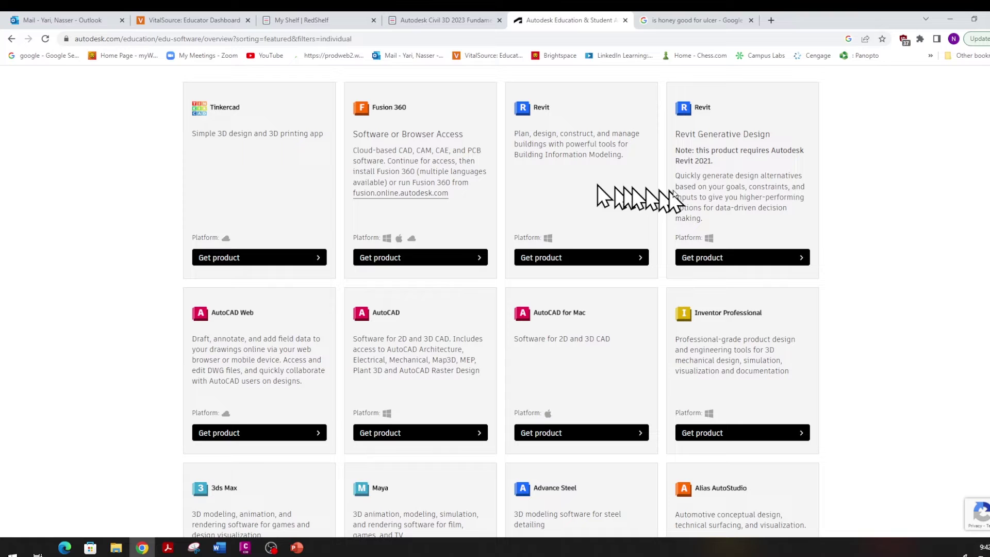
scroll(508, 339, "down", 2)
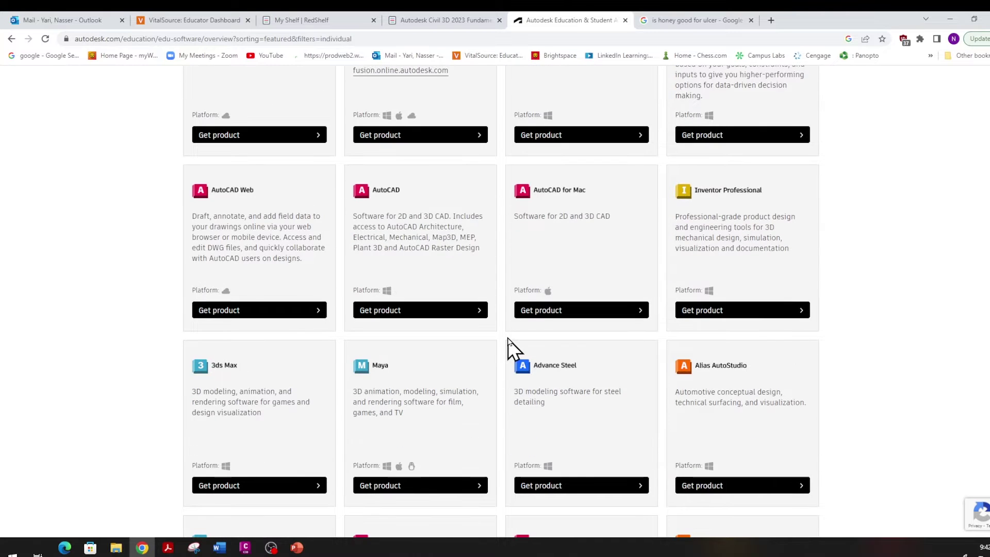
scroll(516, 350, "down", 2)
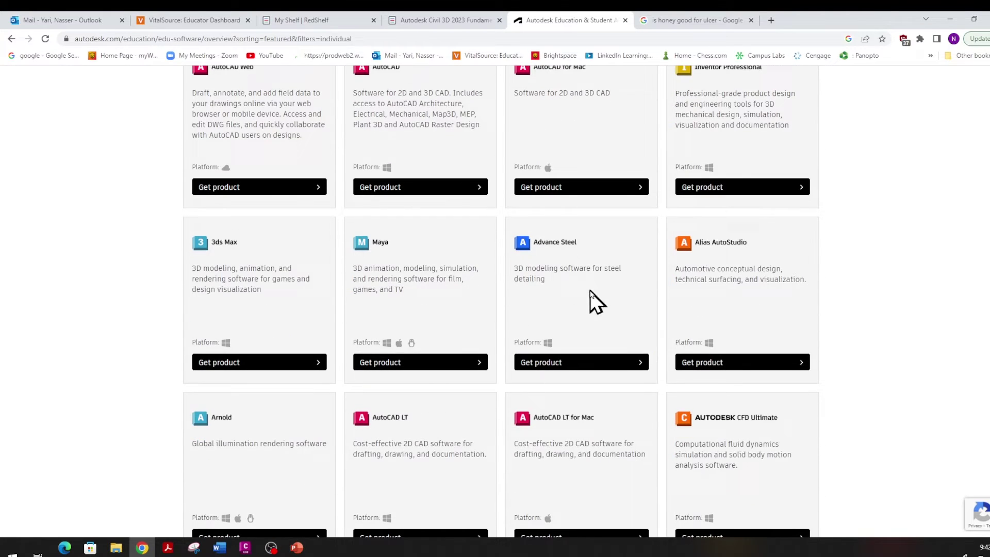
scroll(584, 320, "down", 2)
scroll(579, 324, "down", 2)
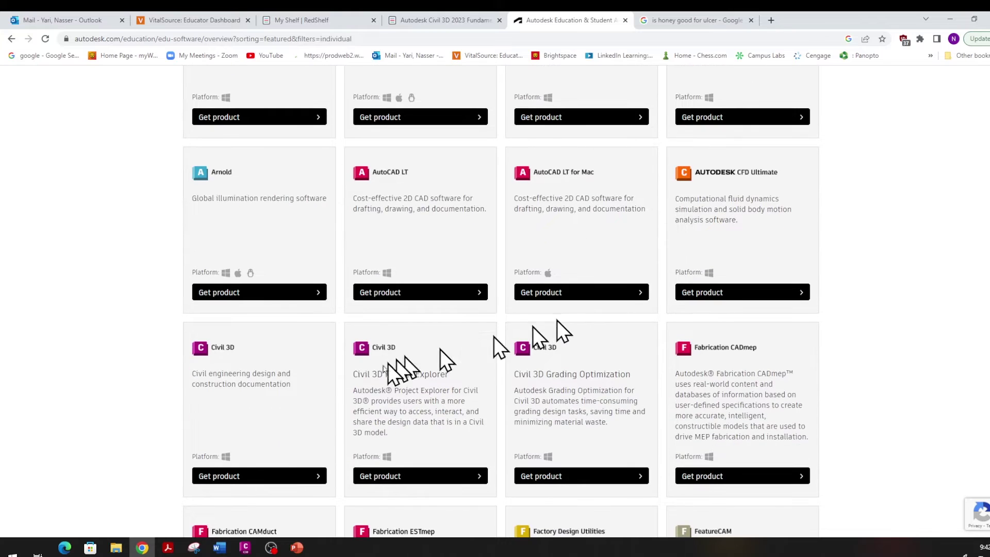
scroll(412, 407, "down", 2)
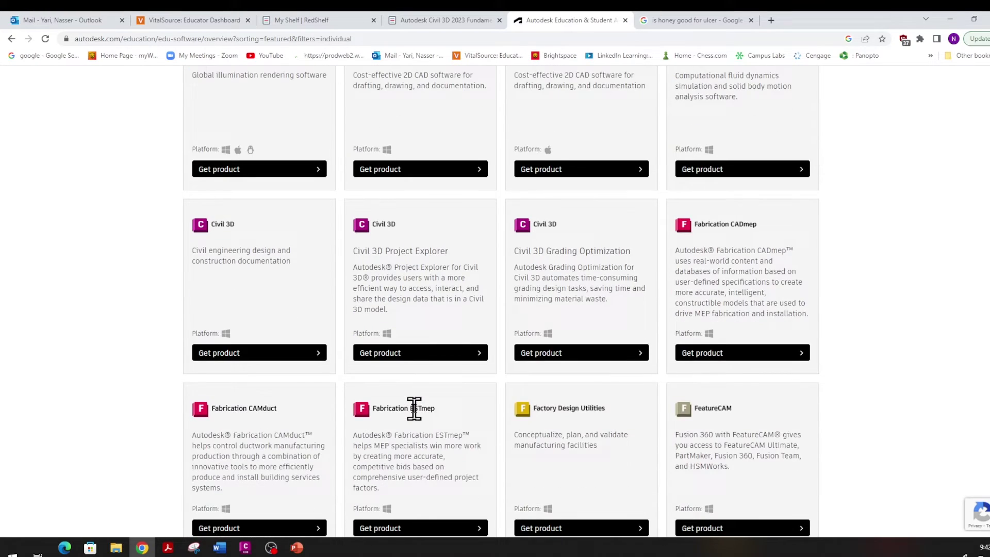
scroll(415, 415, "down", 4)
scroll(415, 417, "down", 2)
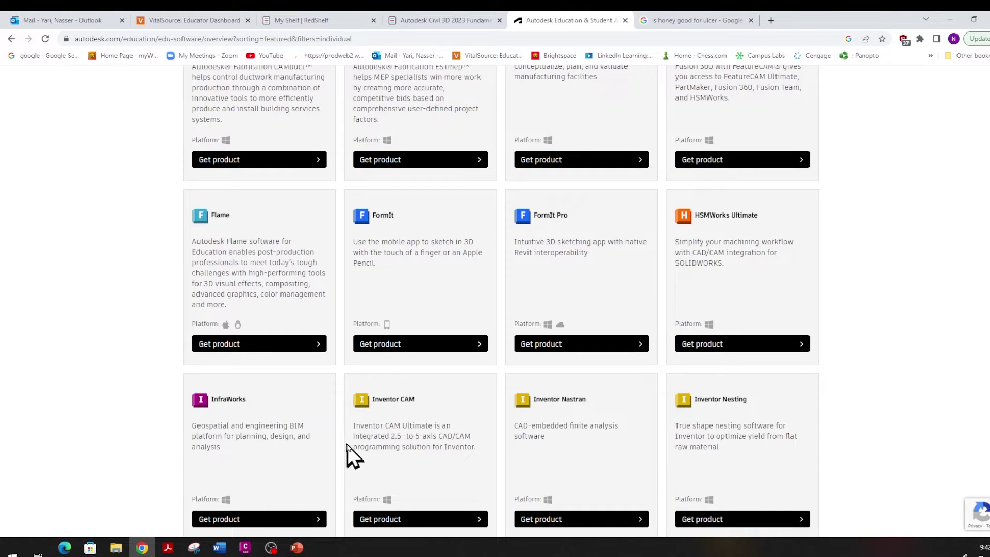
scroll(344, 448, "down", 5)
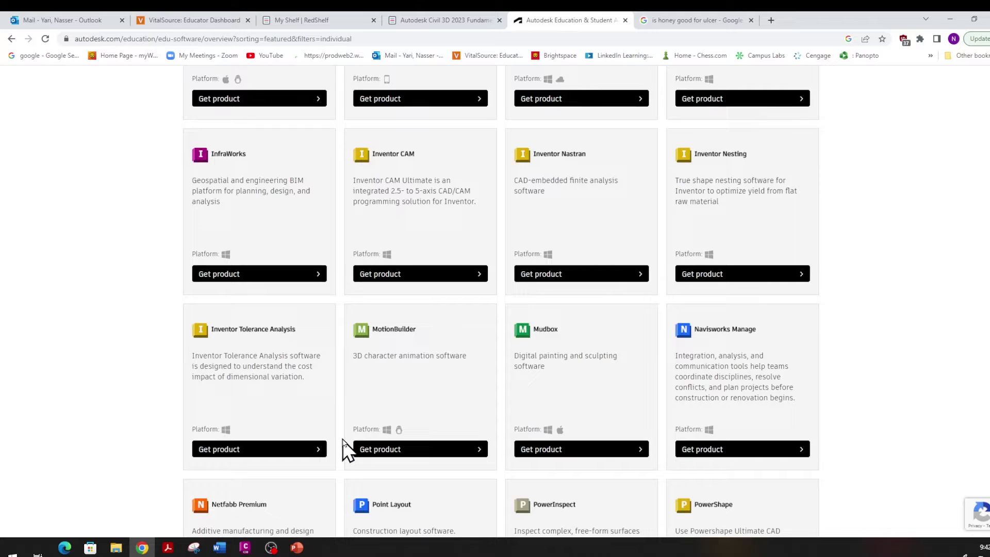
scroll(344, 448, "down", 1)
scroll(343, 449, "down", 2)
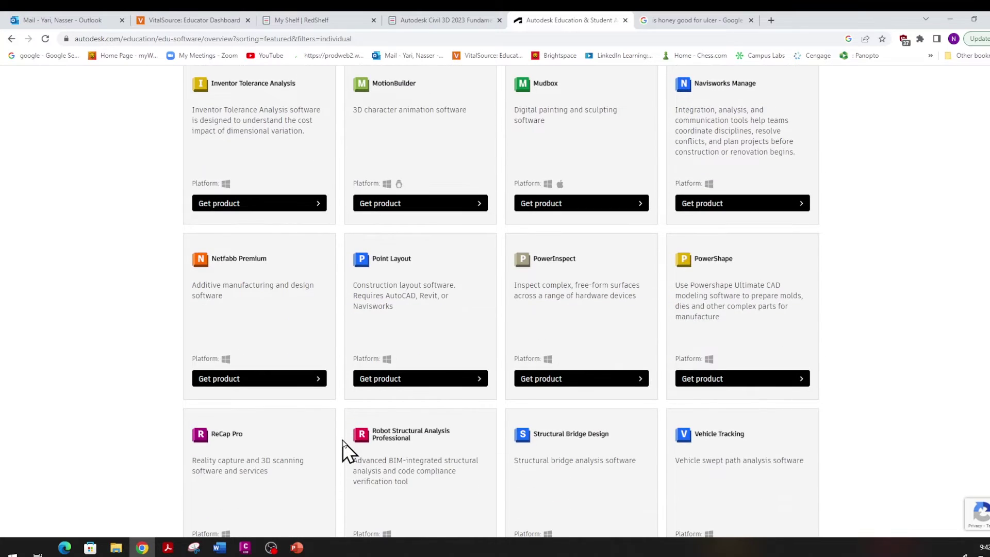
scroll(344, 449, "down", 2)
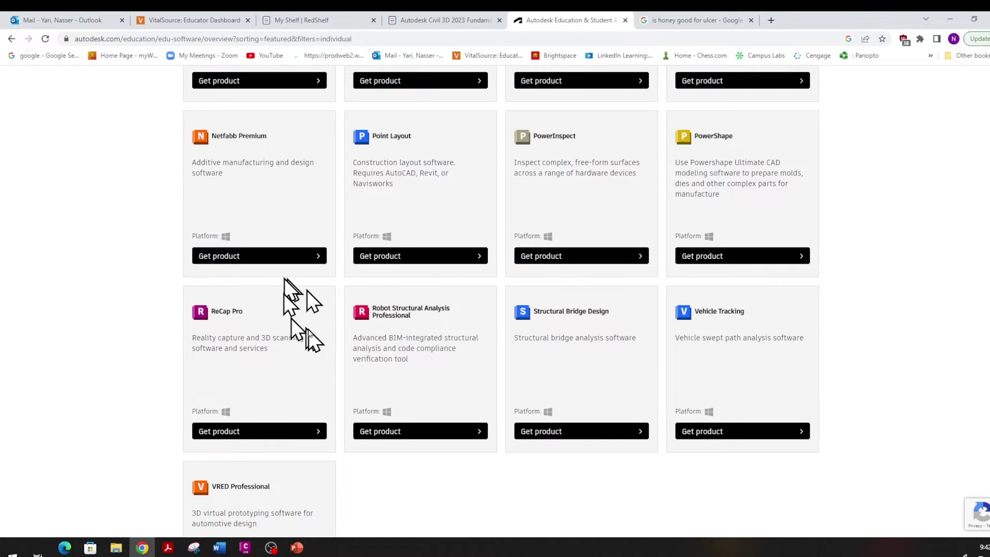
- Minimize the open windows to view the Civil 3D 2023 Imperial and Metric desktop shortcuts, and return to Civil 3D
left_click(950, 19)
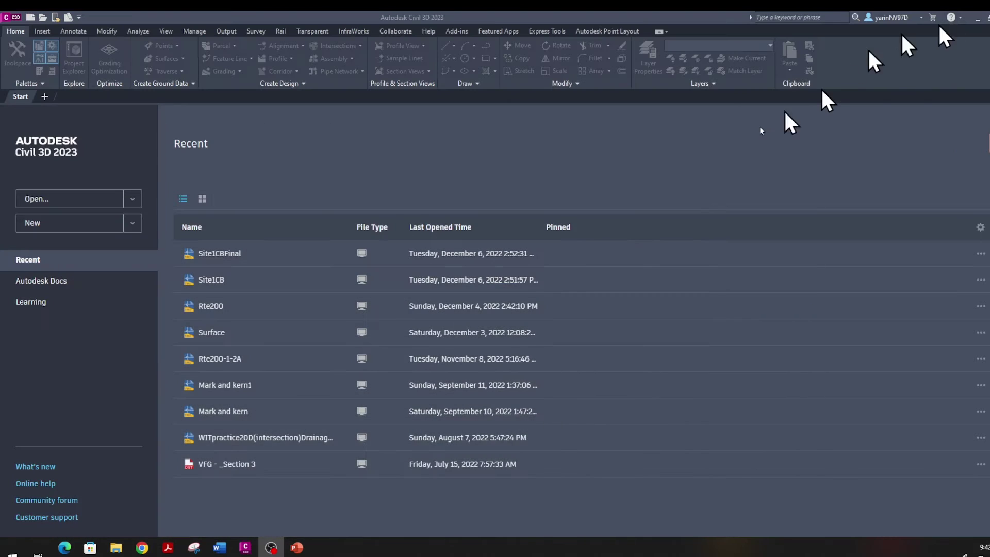
left_click(978, 18)
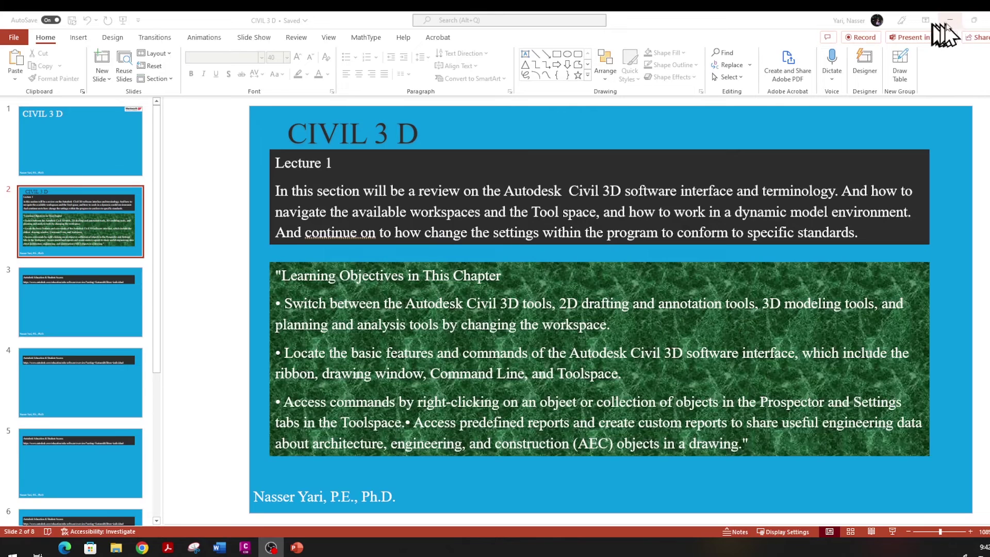
left_click(950, 20)
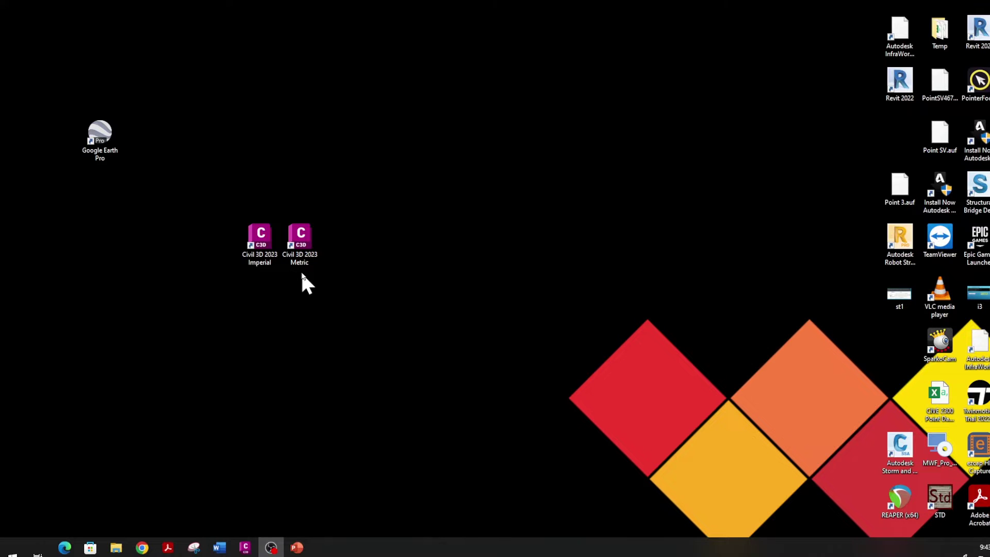
left_click(246, 547)
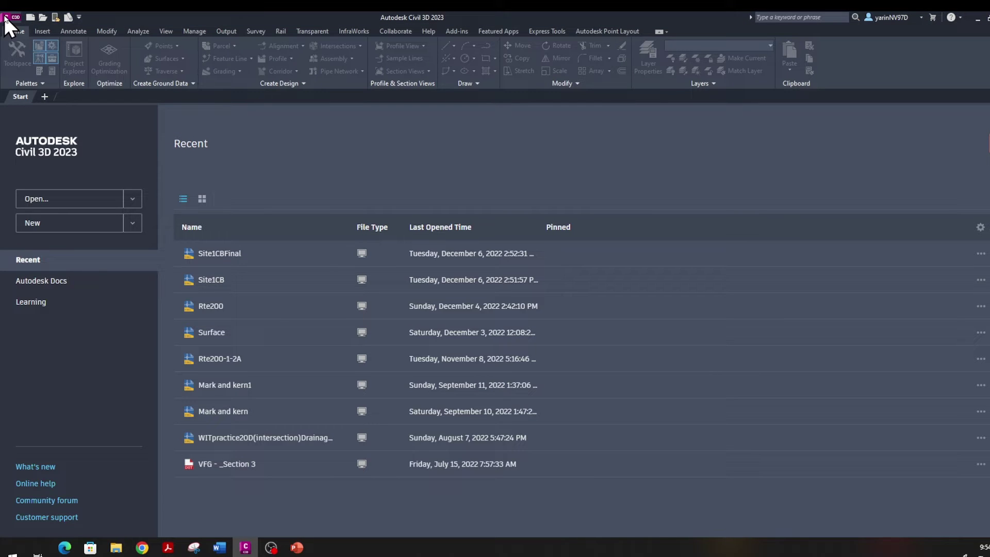
- Look over the application-level file commands and search the available commands for "pdf" and for "measur"
left_click(6, 18)
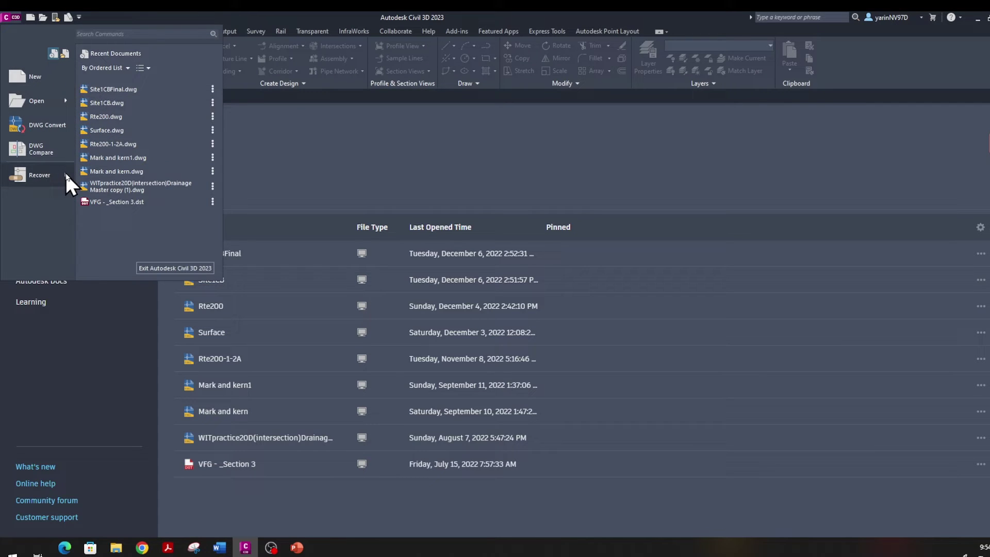
mouse_move(65, 177)
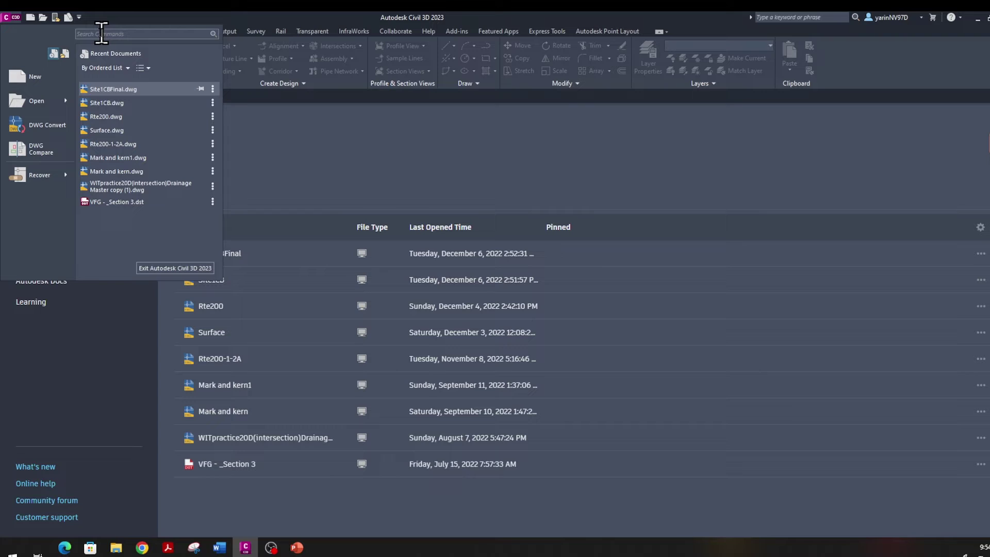
left_click(101, 34)
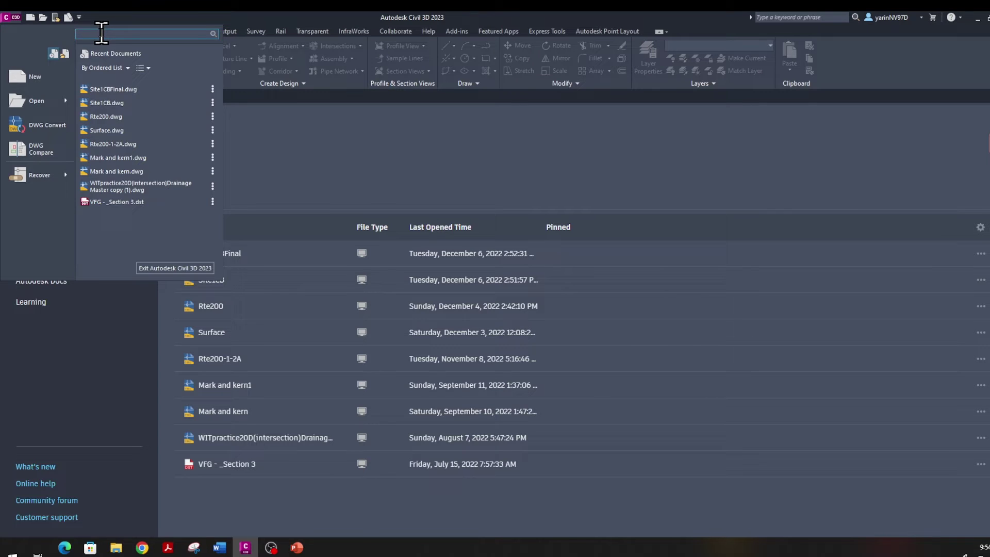
type("pdf")
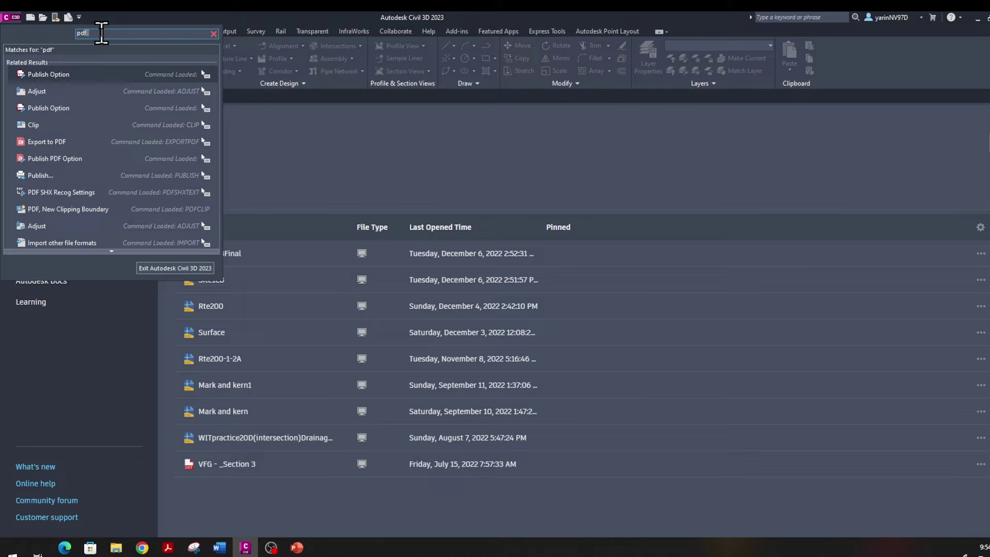
key("BackSpace")
key("BackSpace")
key("BackSpace")
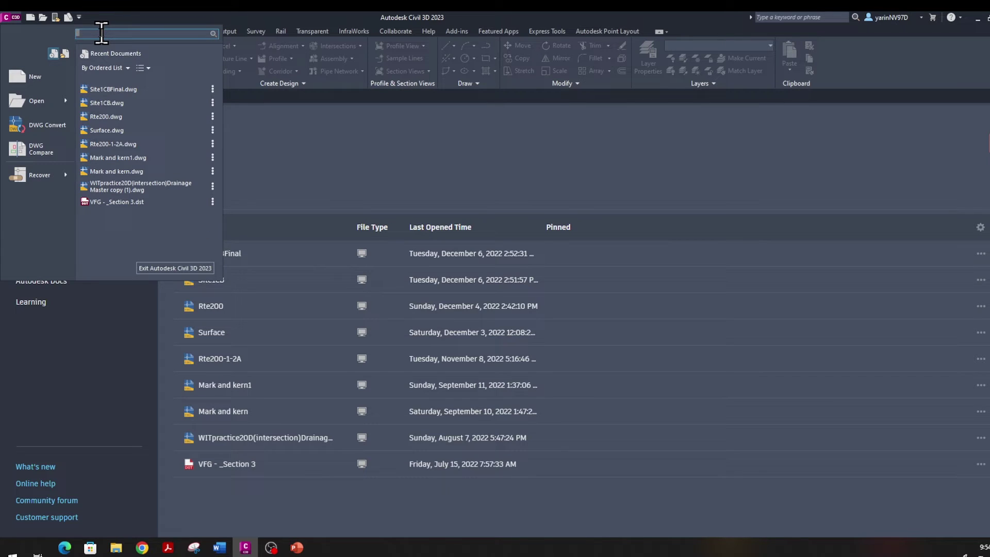
type("measur")
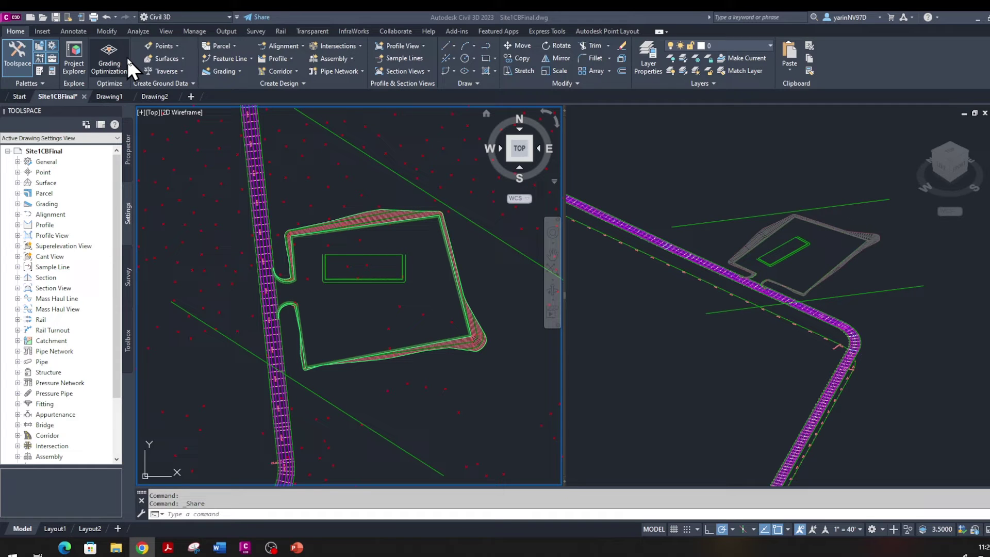
- Examine the available alignment creation commands and read the description of Alignment Creation Tools without starting a layout
left_click(10, 37)
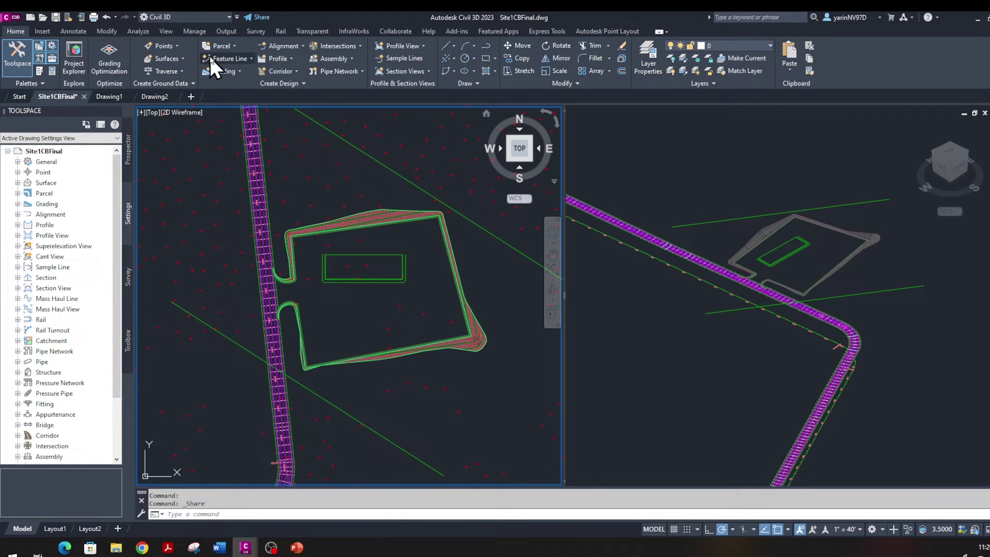
left_click(303, 47)
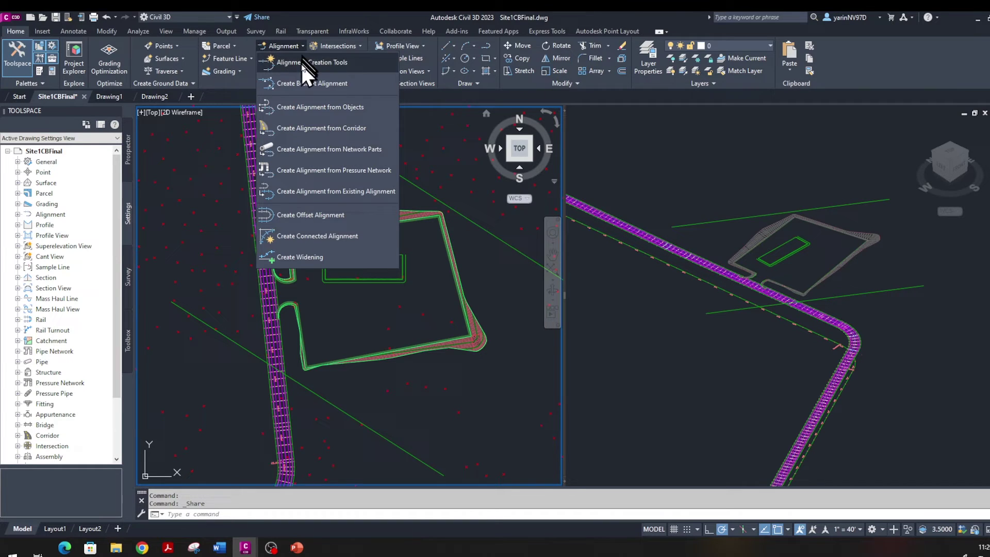
left_click(301, 81)
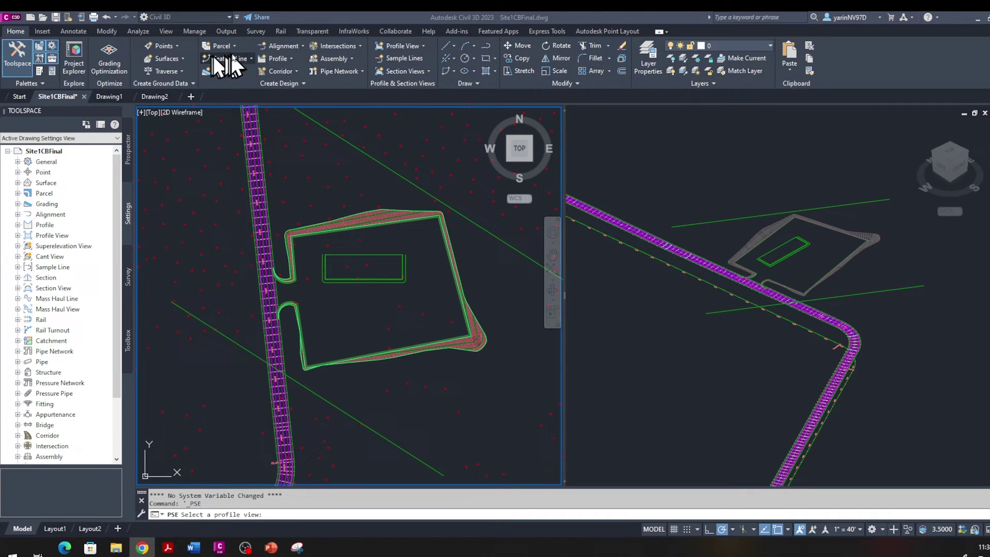
left_click(303, 46)
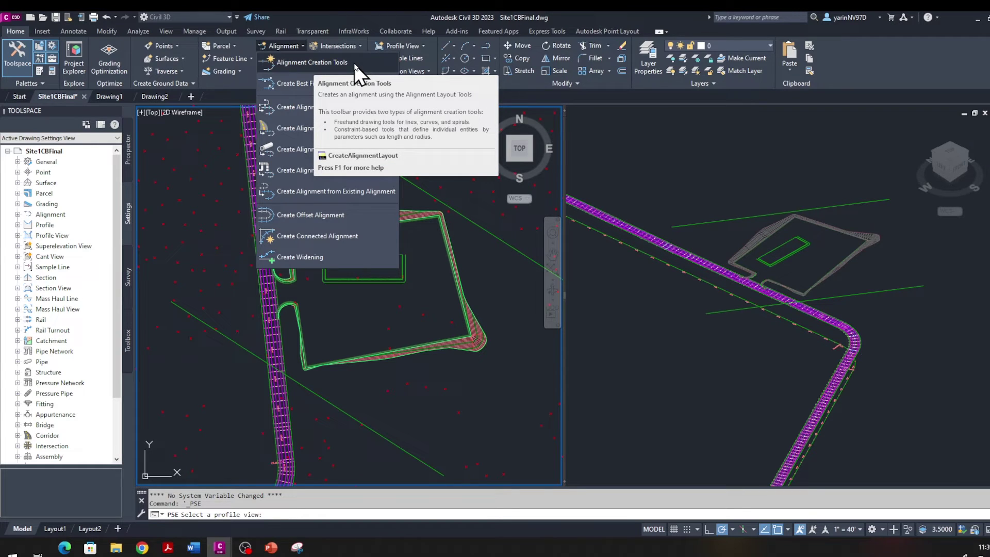
left_click(660, 160)
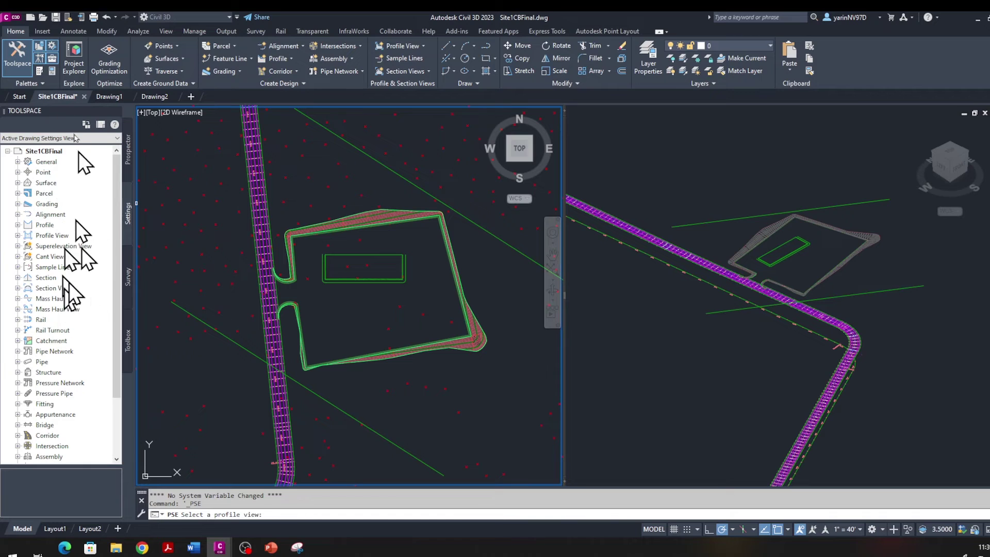
- Hide and restore the Toolspace, and look over the status bar customization options
left_click(18, 57)
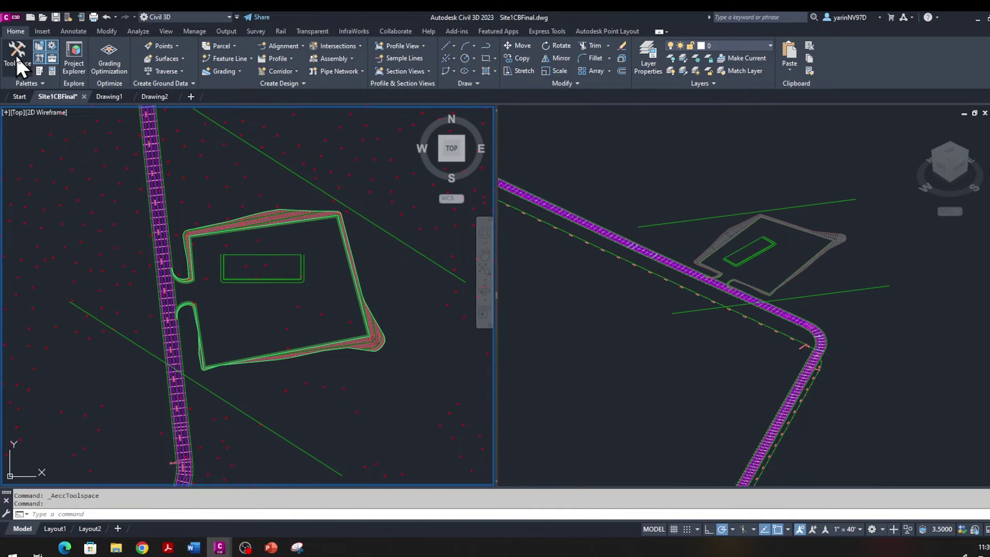
left_click(16, 55)
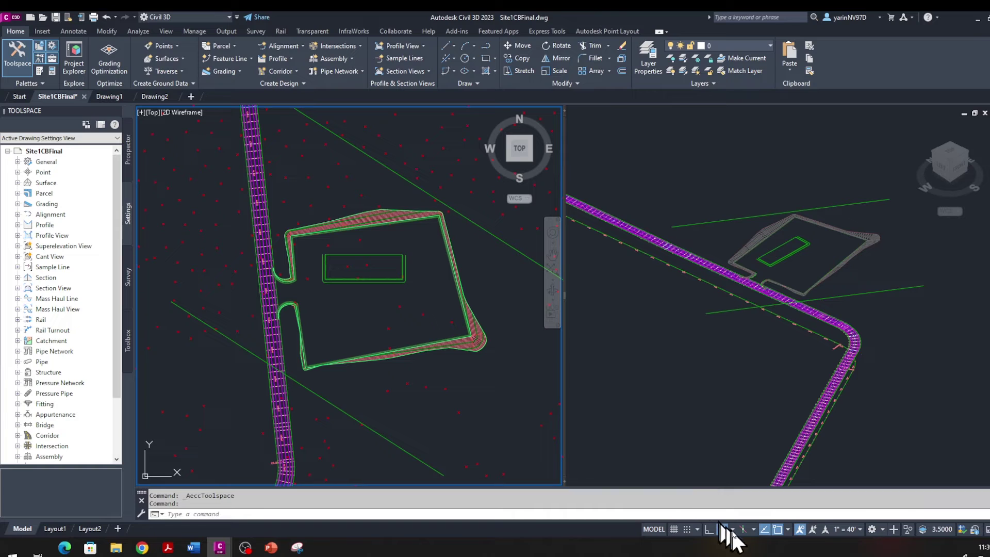
left_click(987, 528)
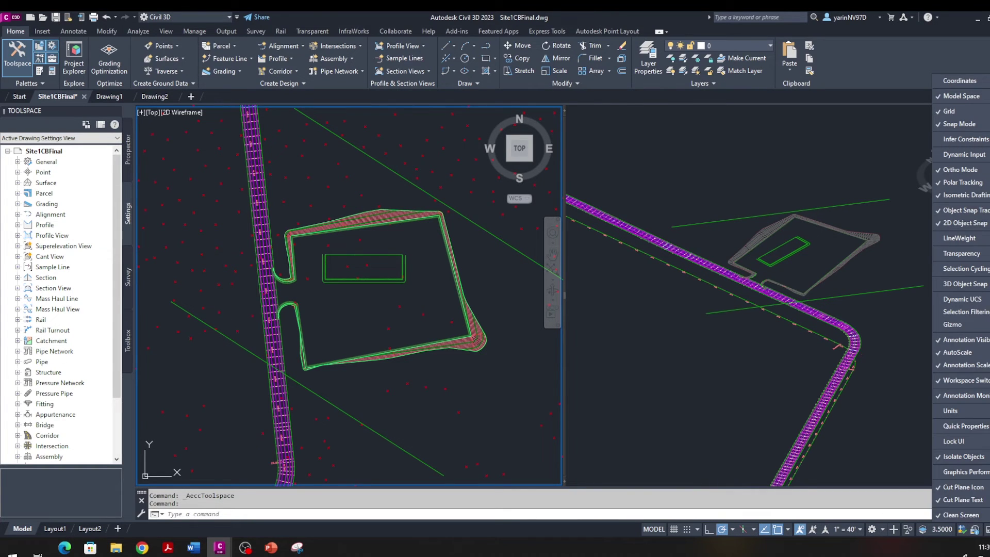
left_click(703, 431)
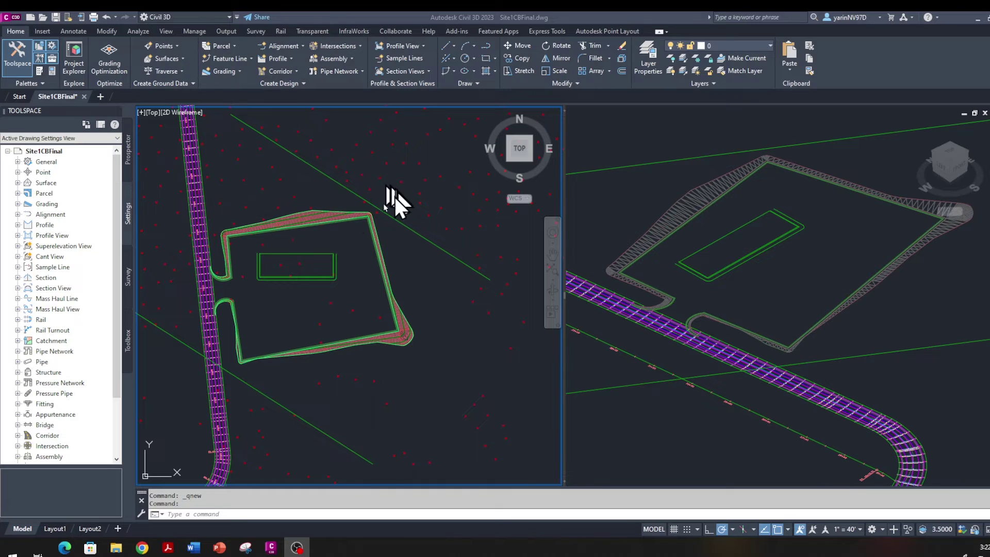
- Create a new blank drawing and choose Civil 3D as the workspace
left_click(100, 99)
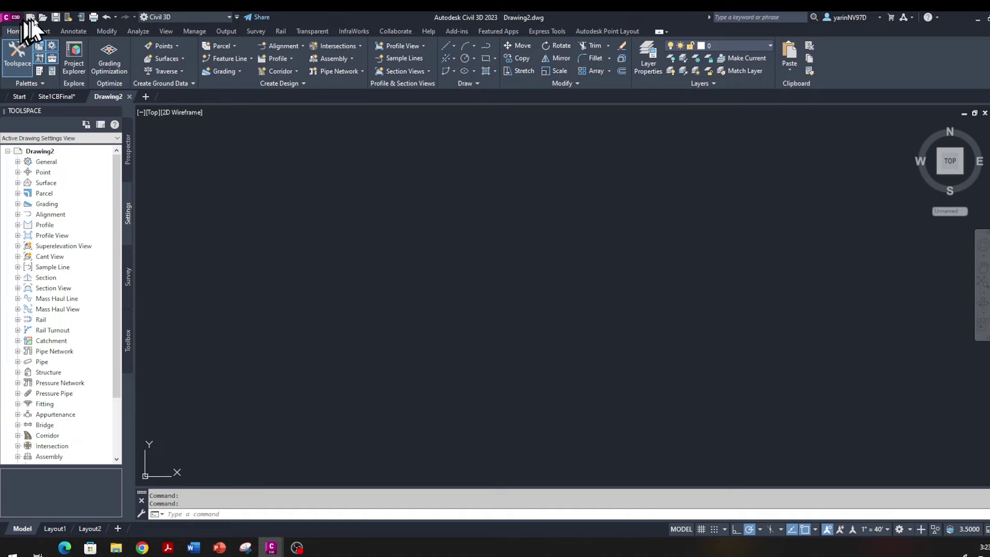
left_click(174, 16)
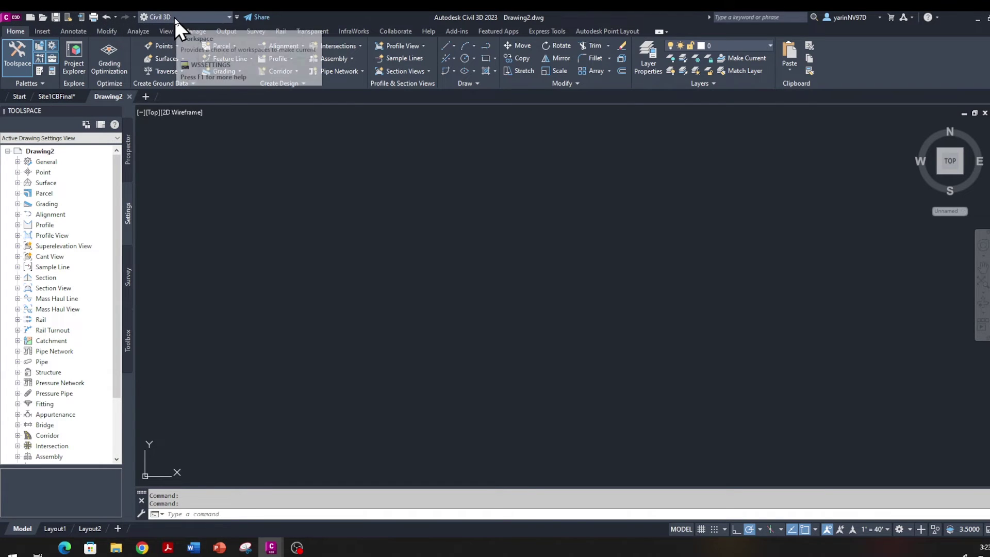
left_click(175, 33)
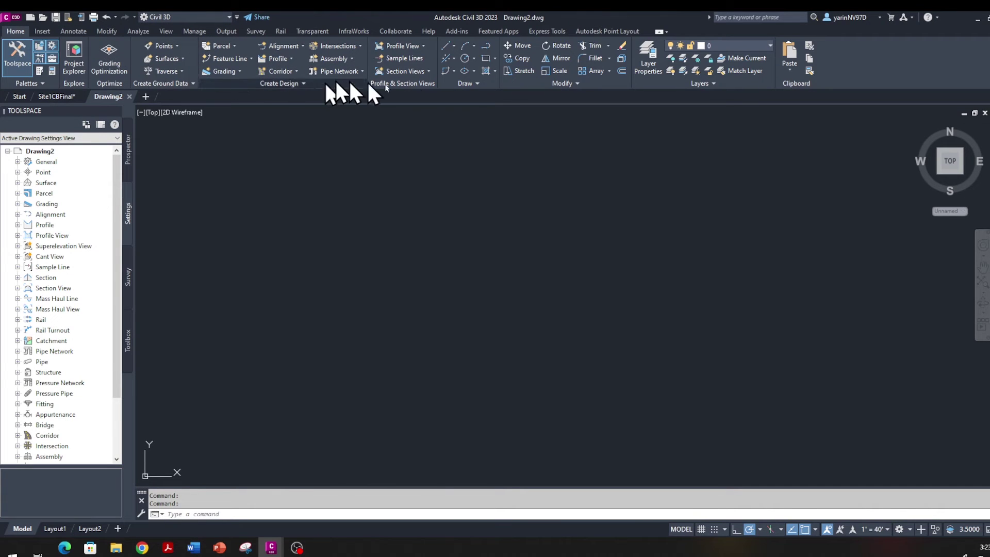
- Draw a circle with a radius of about 107 in the empty drawing
left_click(465, 58)
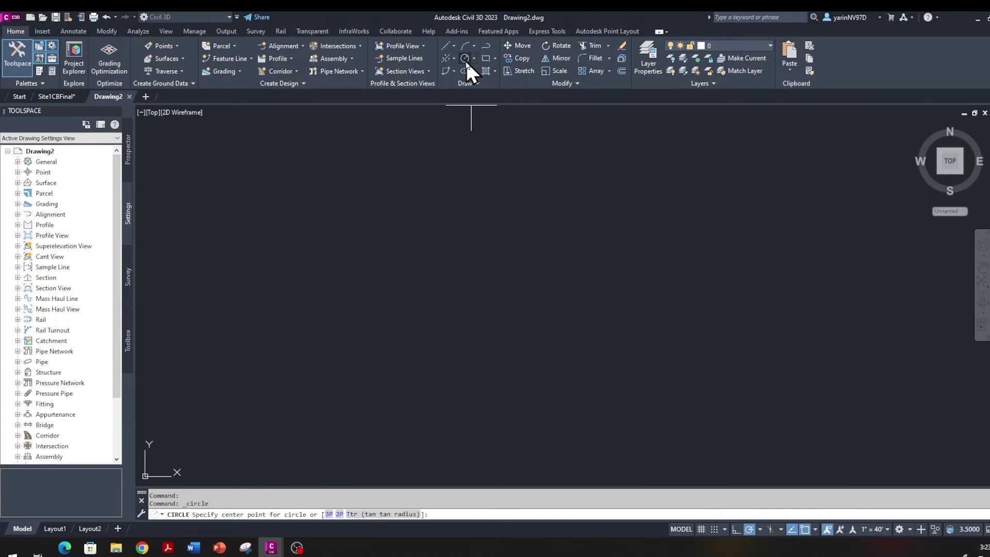
left_click(251, 213)
left_click(304, 265)
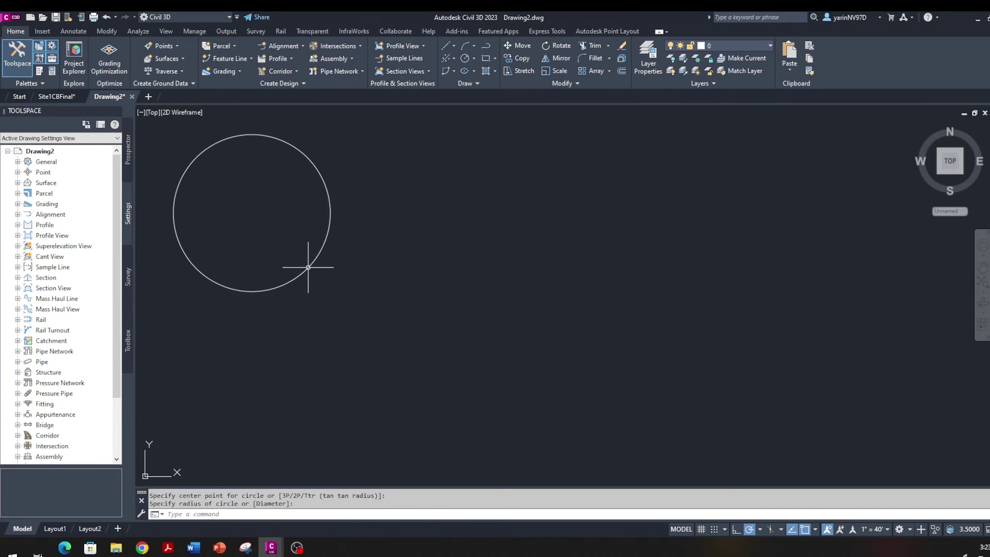
- Draw a single line from the circle's centre down at a slant to a point outside the circle
left_click(447, 42)
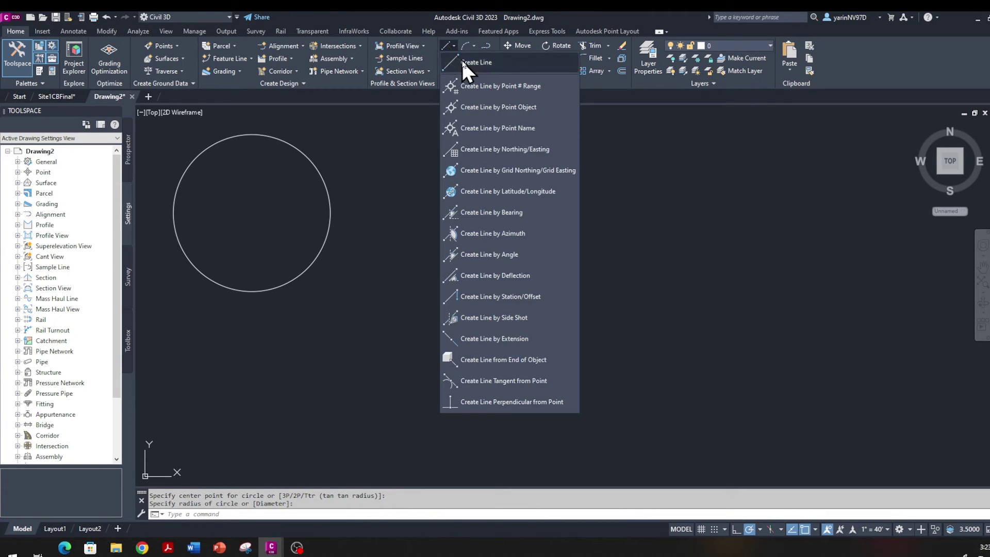
left_click(461, 59)
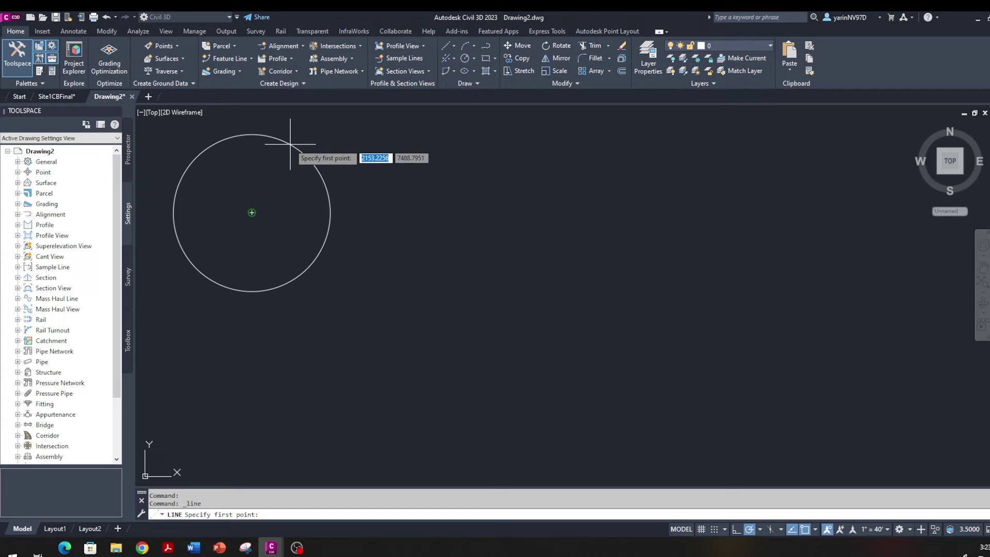
left_click(252, 212)
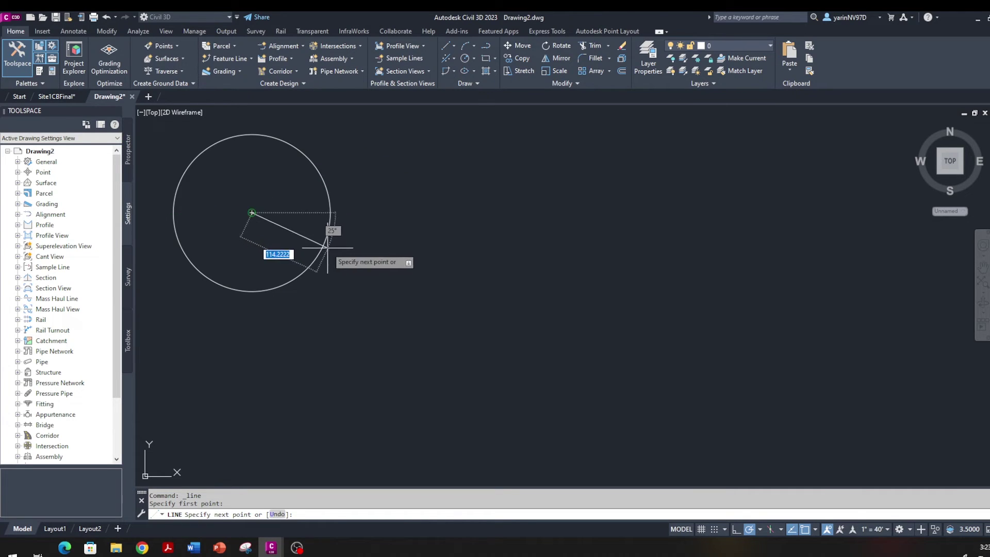
left_click(405, 282)
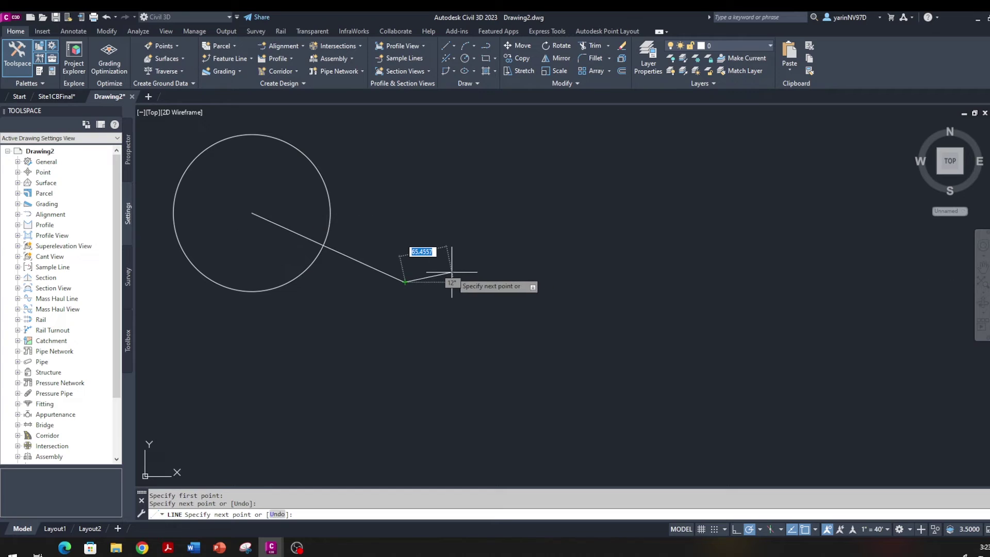
key("Escape")
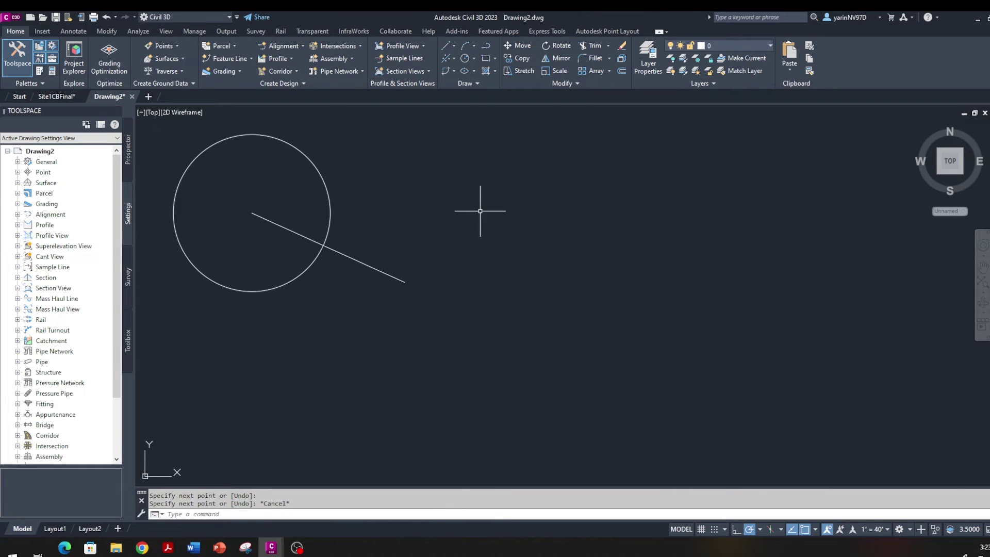
- Look over the preset view orientations available for the viewport without changing the Top view
left_click(153, 113)
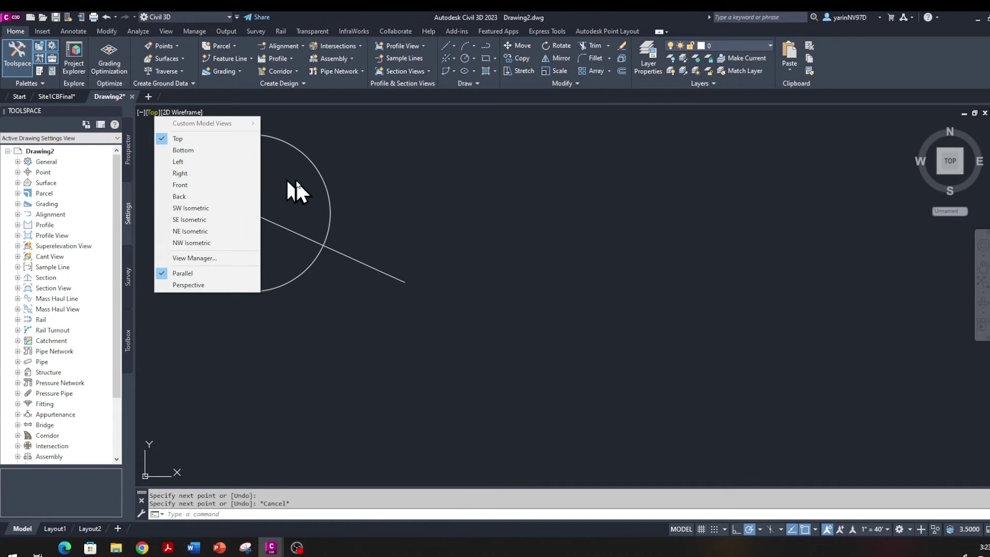
left_click(327, 152)
left_click(327, 151)
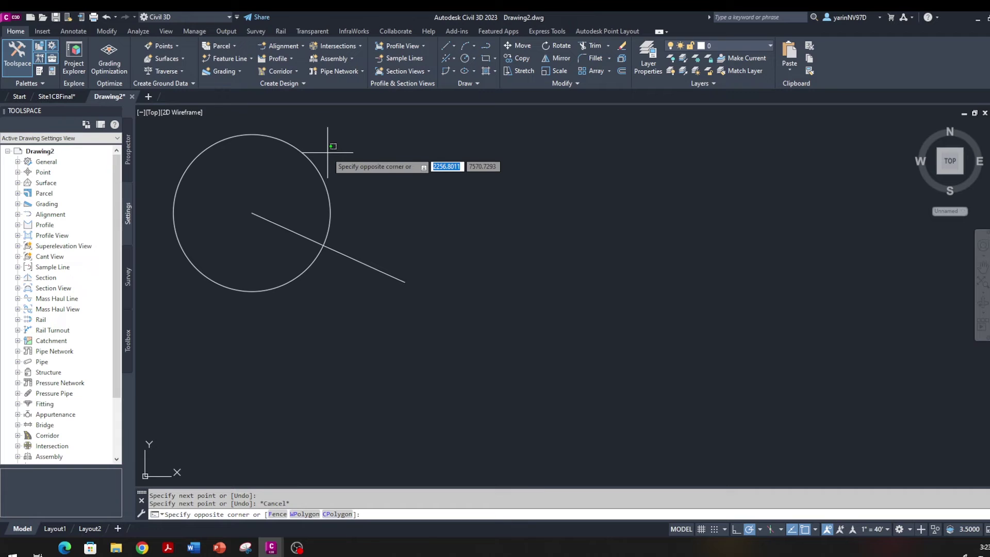
key("Escape")
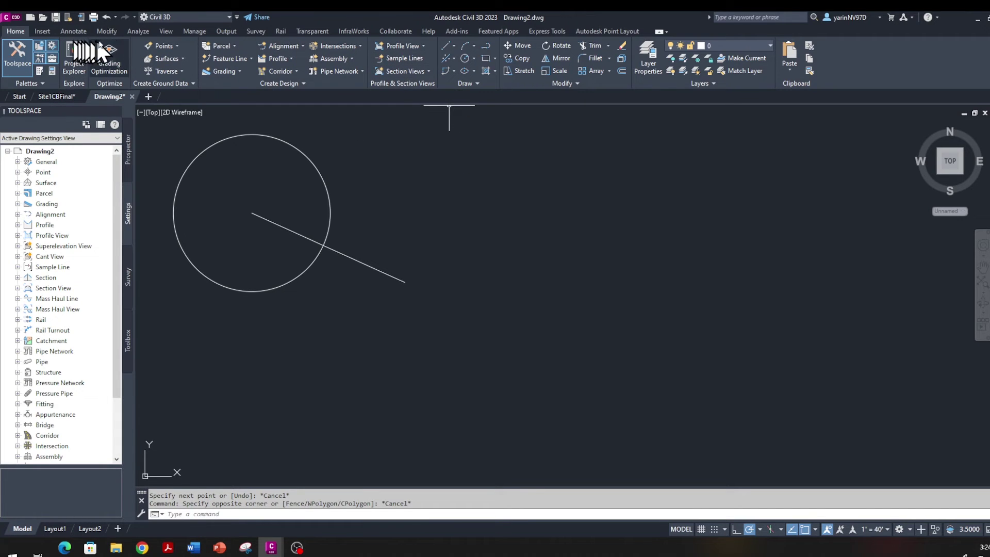
- Split the model space into two vertical viewports and set the active one to NE Isometric
left_click(166, 31)
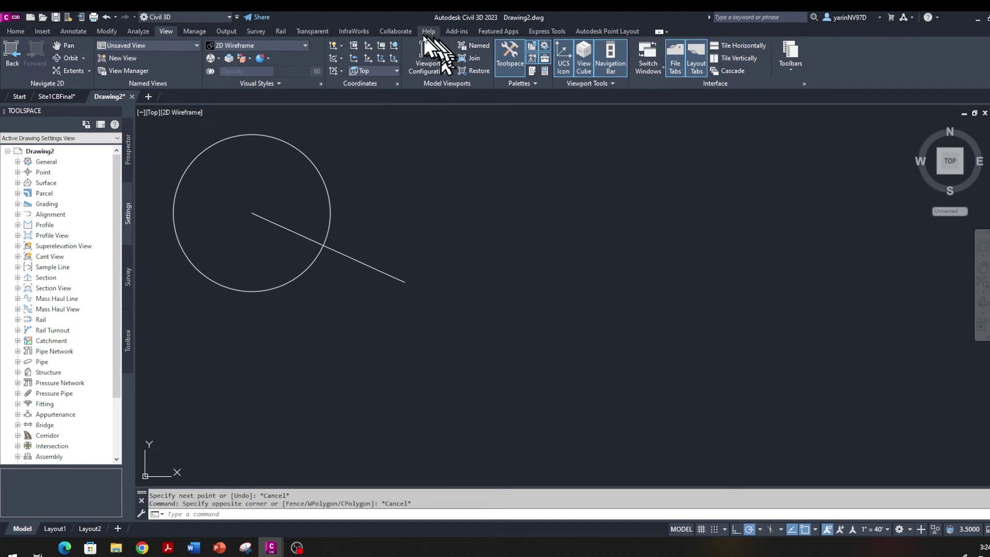
left_click(449, 69)
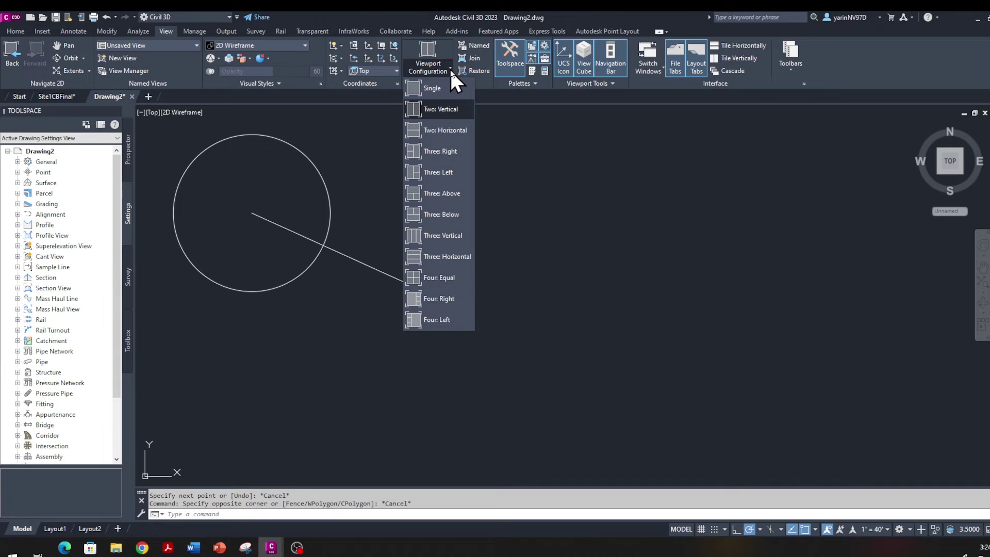
left_click(450, 110)
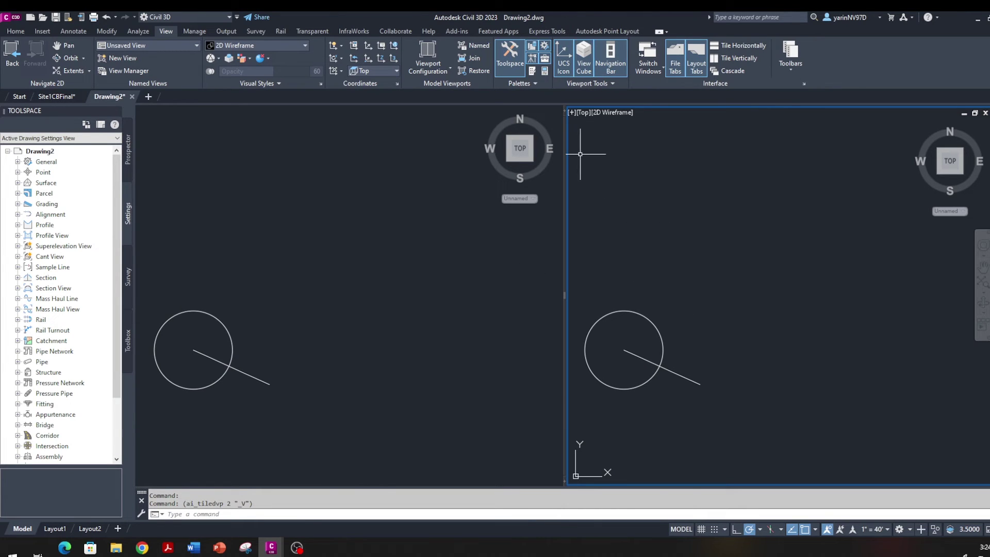
left_click(581, 112)
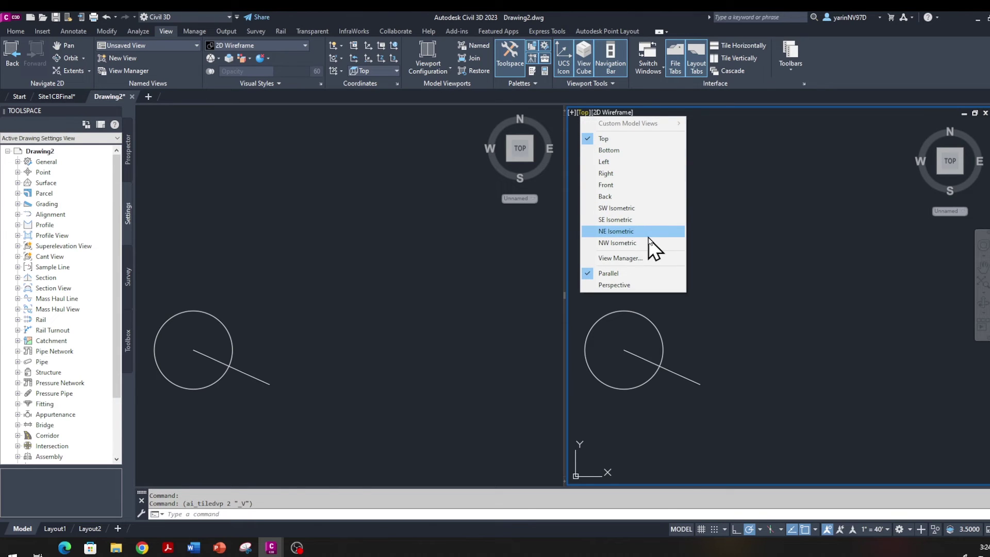
left_click(616, 231)
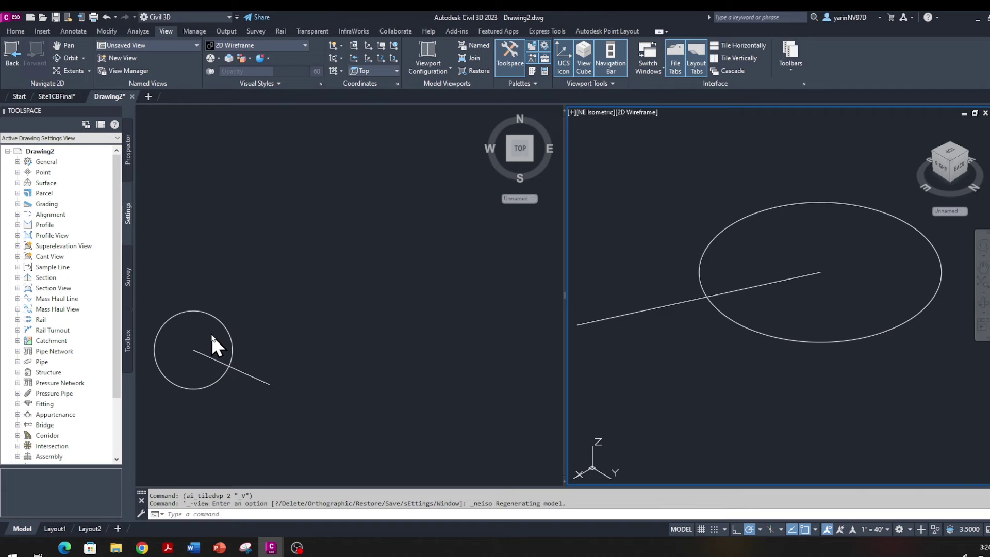
- In the Top viewport, draw a larger circle concentric with the first one, big enough to enclose the line
left_click(268, 323)
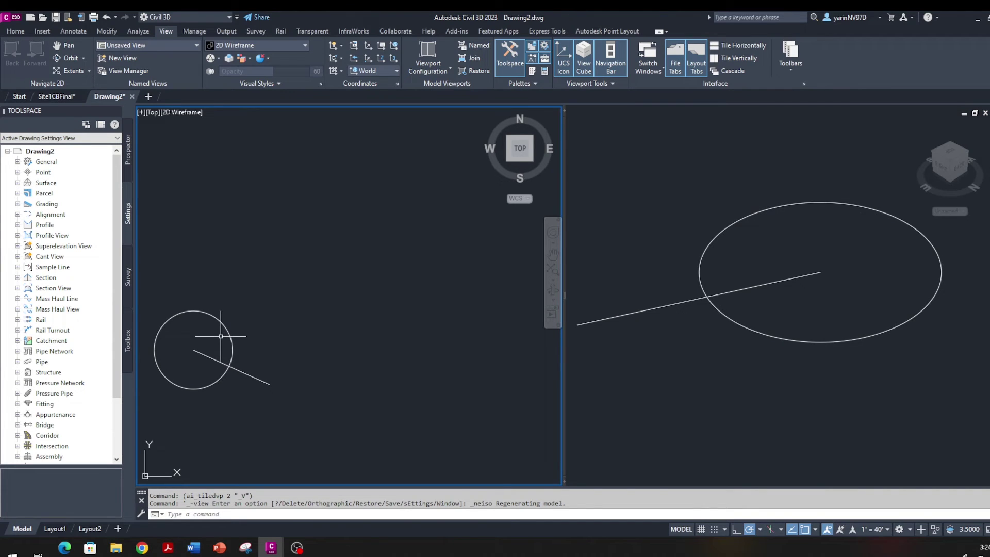
mouse_move(221, 336)
middle_mouse_down()
mouse_move(347, 265)
mouse_move(302, 319)
mouse_move(321, 296)
middle_mouse_up()
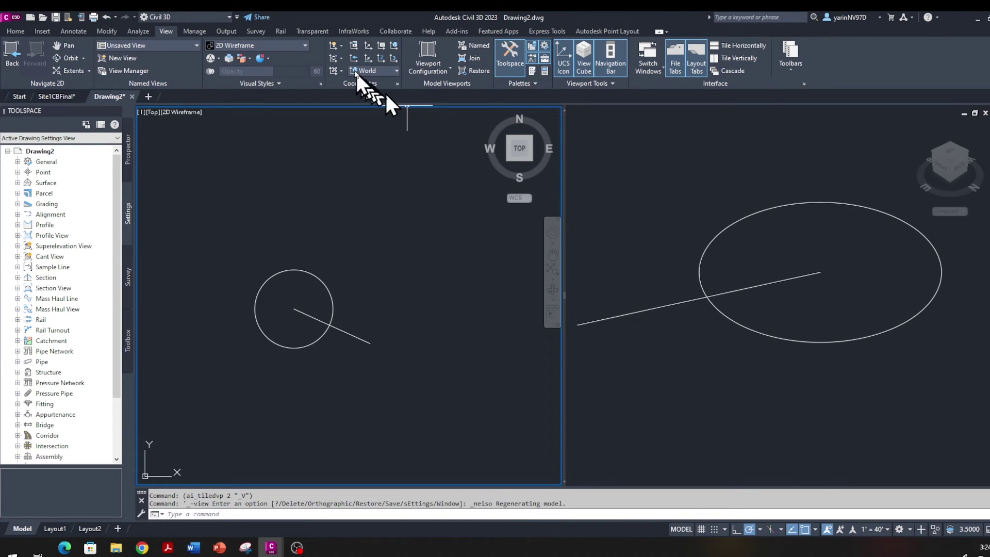
left_click(18, 32)
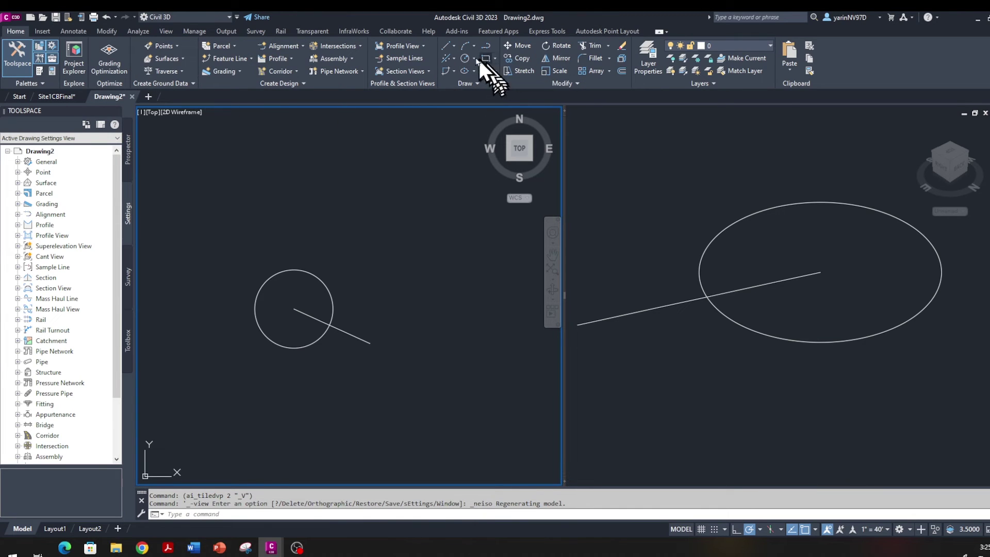
left_click(465, 58)
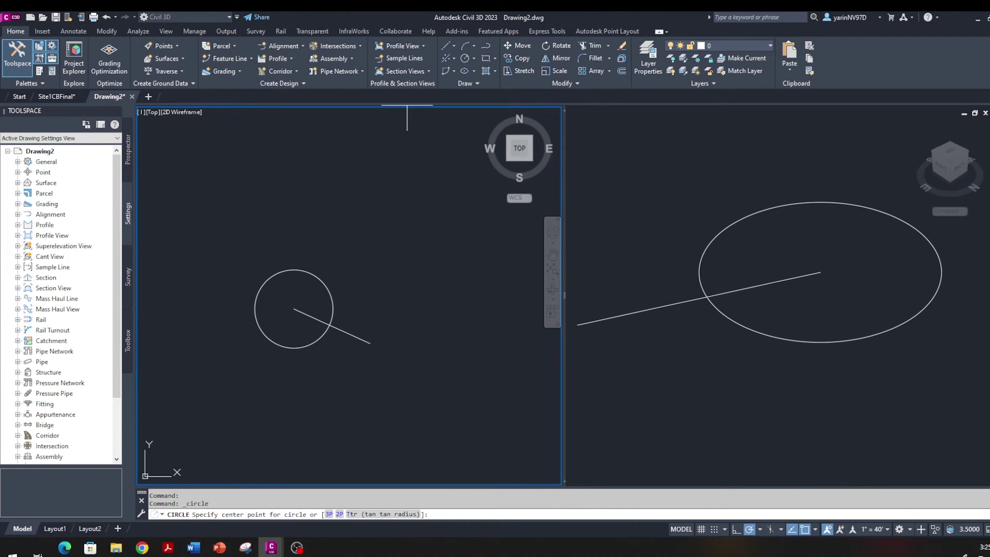
left_click(324, 279)
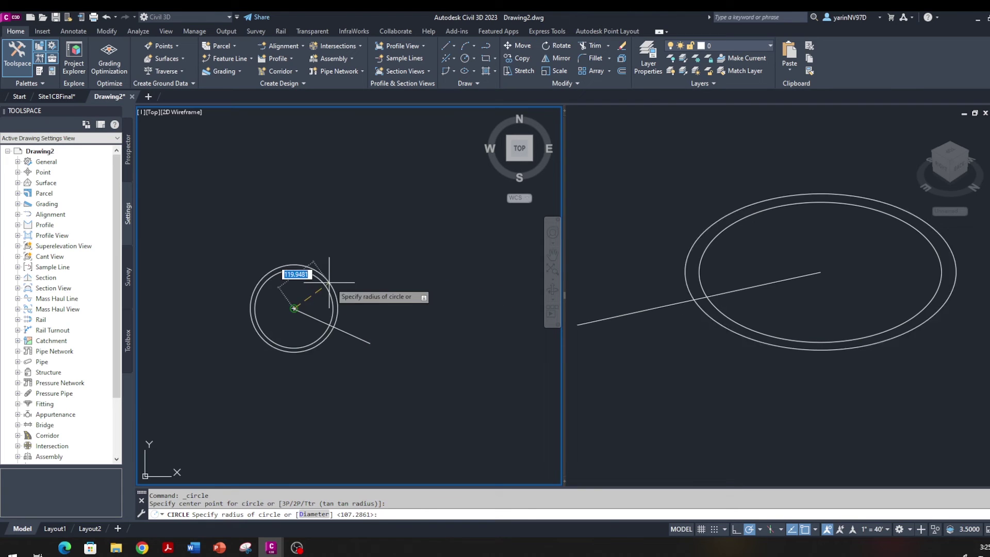
left_click(384, 288)
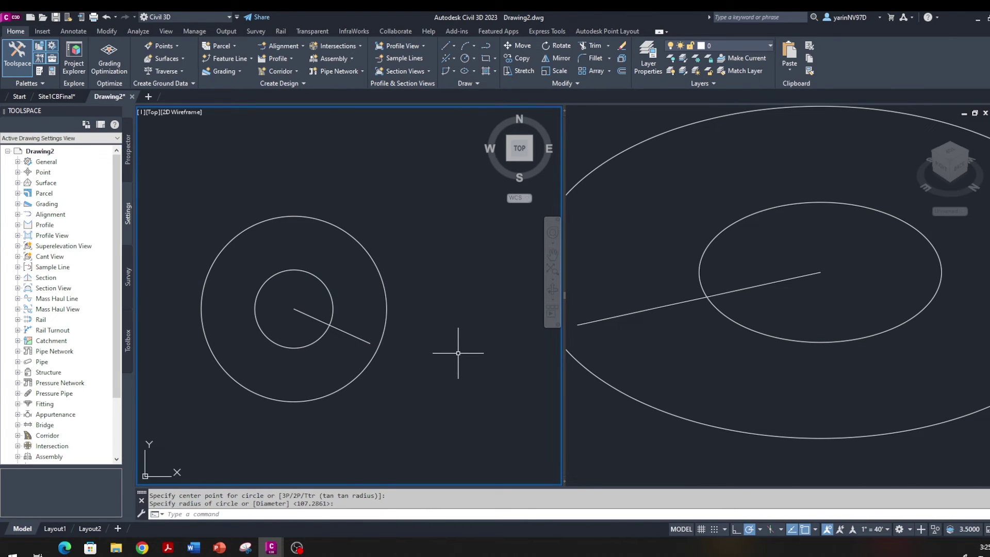
- Zoom the Top and NE Isometric viewports independently, fitting both circles completely in the isometric view
scroll(561, 346, "down", 2)
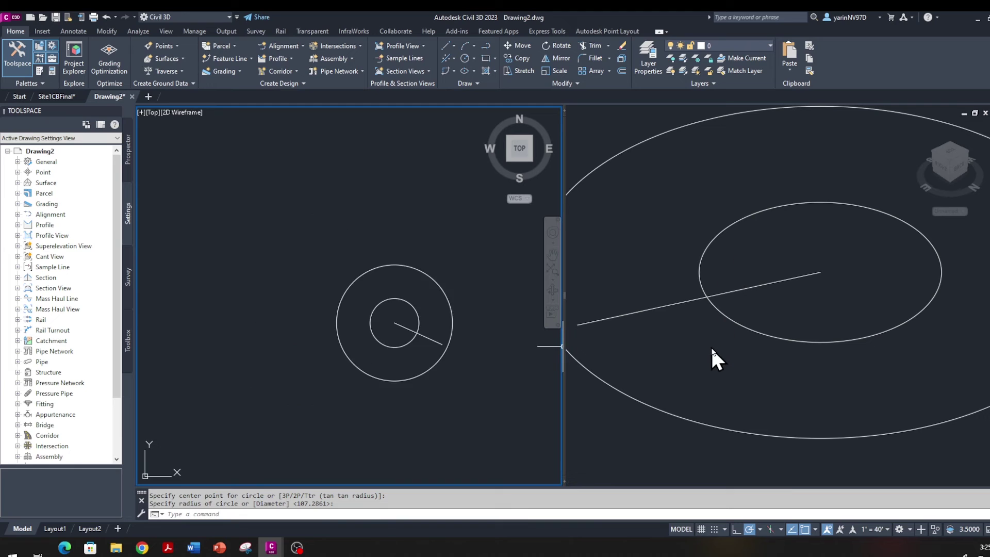
scroll(561, 346, "up", 2)
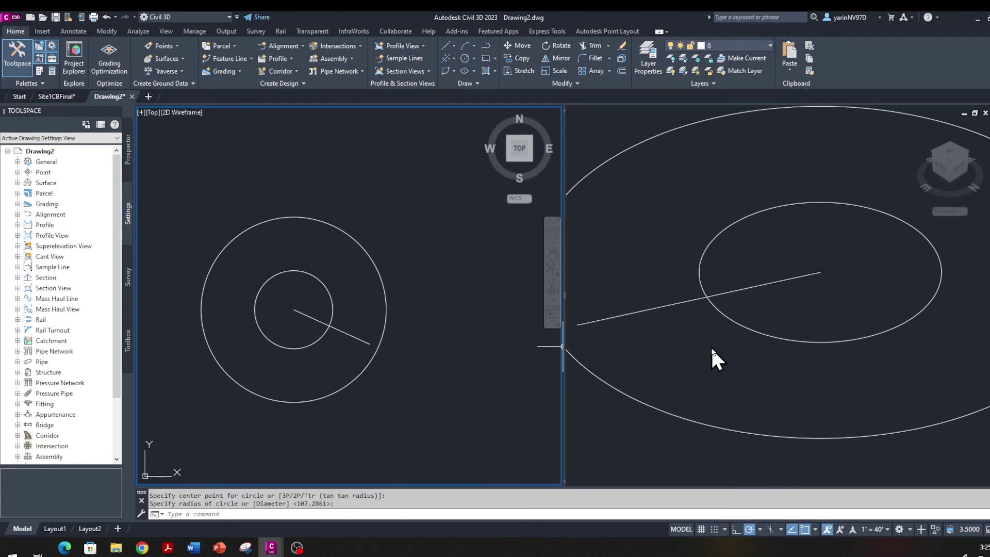
left_click(612, 432)
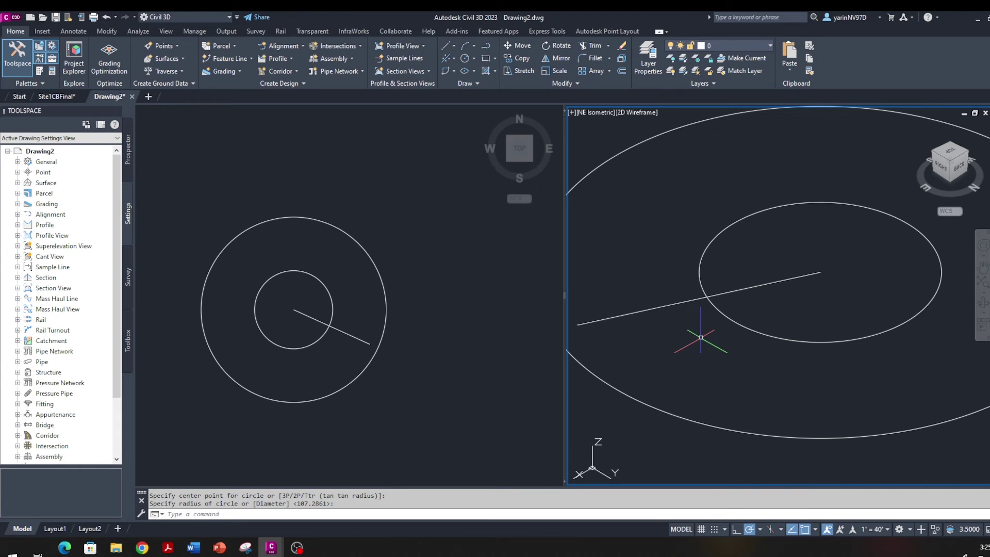
scroll(701, 337, "down", 5)
scroll(701, 337, "up", 5)
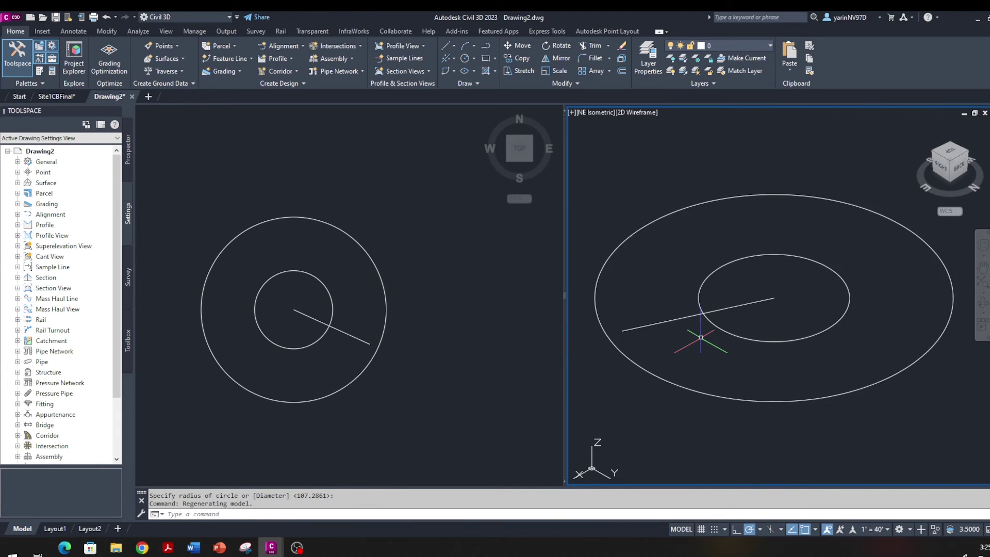
scroll(700, 337, "down", 4)
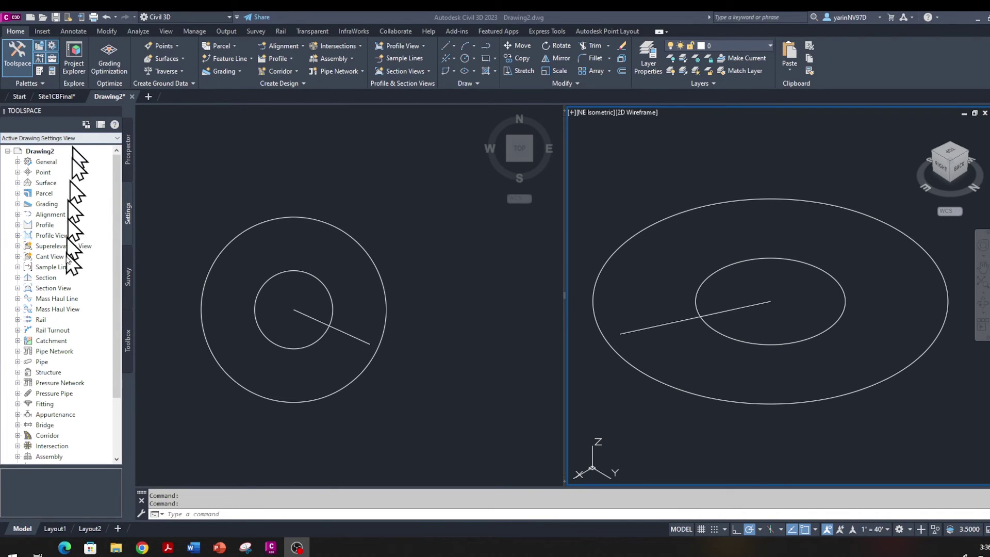
- Switch to the Site1CBFinal drawing, and hide and restore its Toolspace
left_click(55, 94)
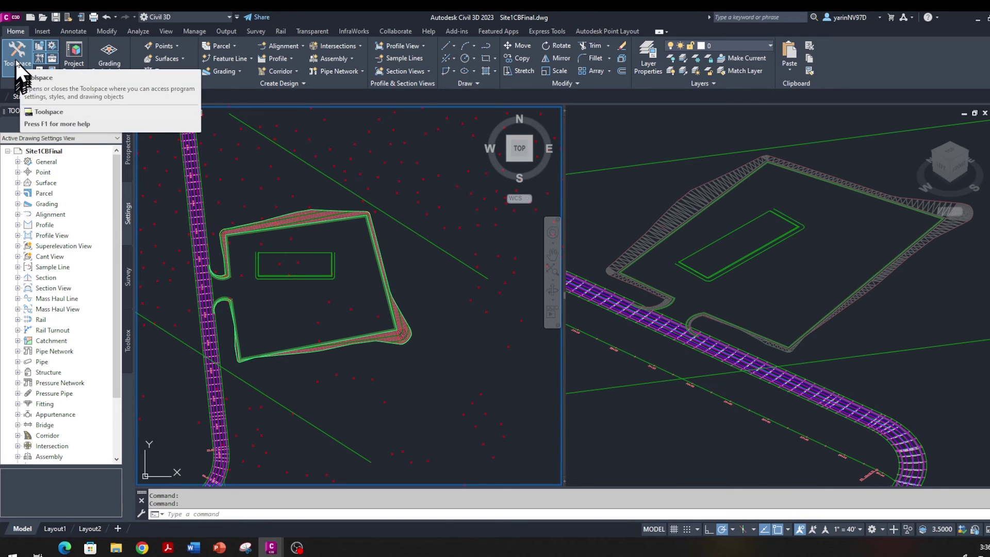
left_click(15, 60)
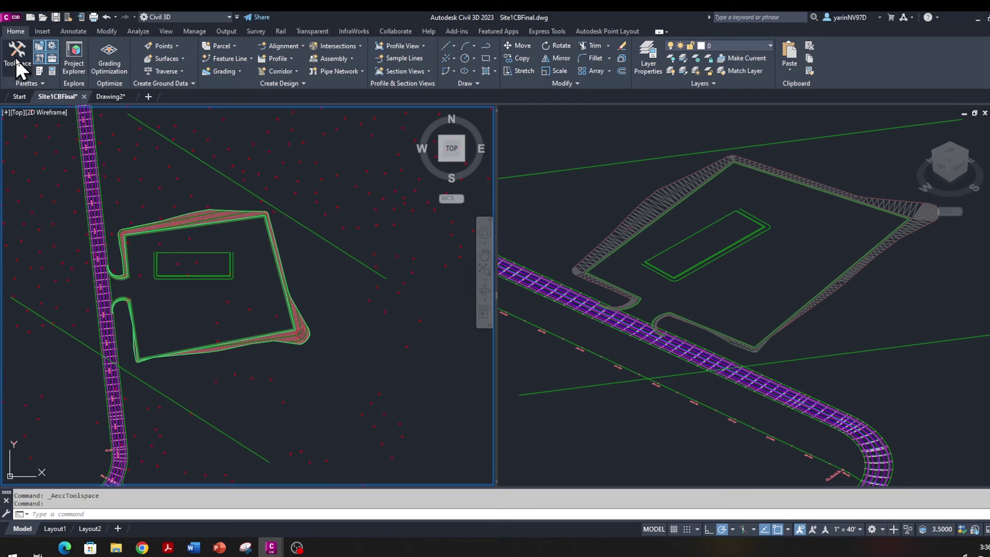
left_click(17, 48)
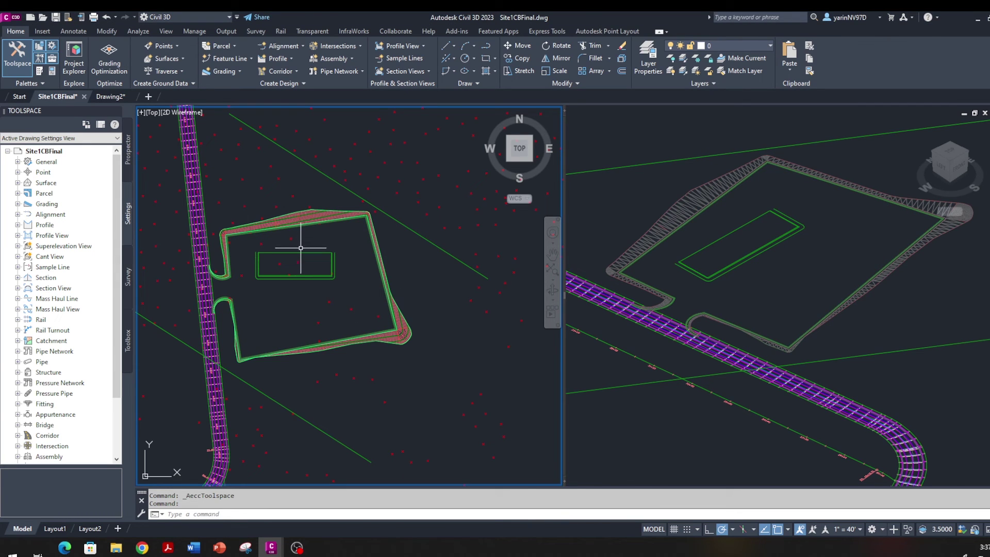
- Show the drawing's Prospector tree and expand Alignments down to the individual centerline alignments
mouse_move(300, 248)
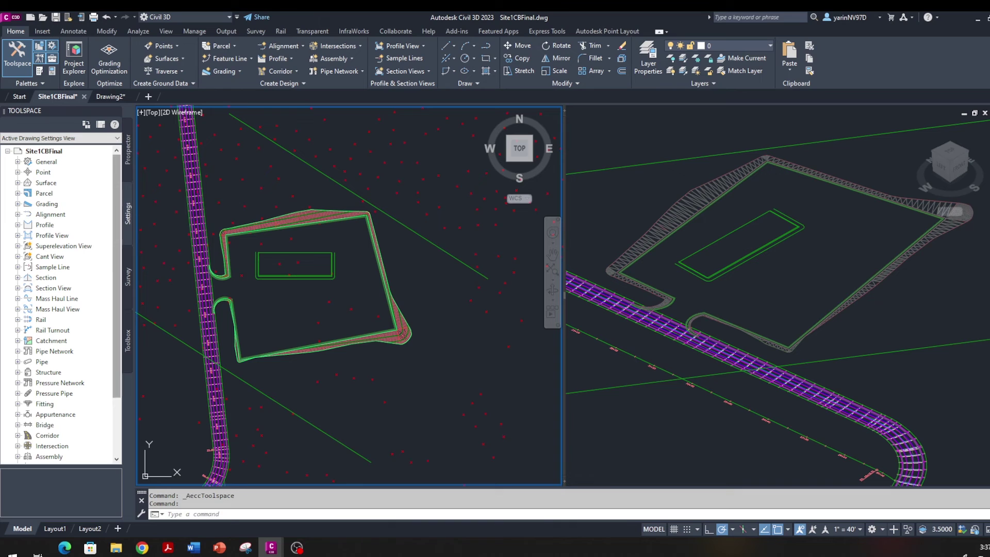
left_click(129, 162)
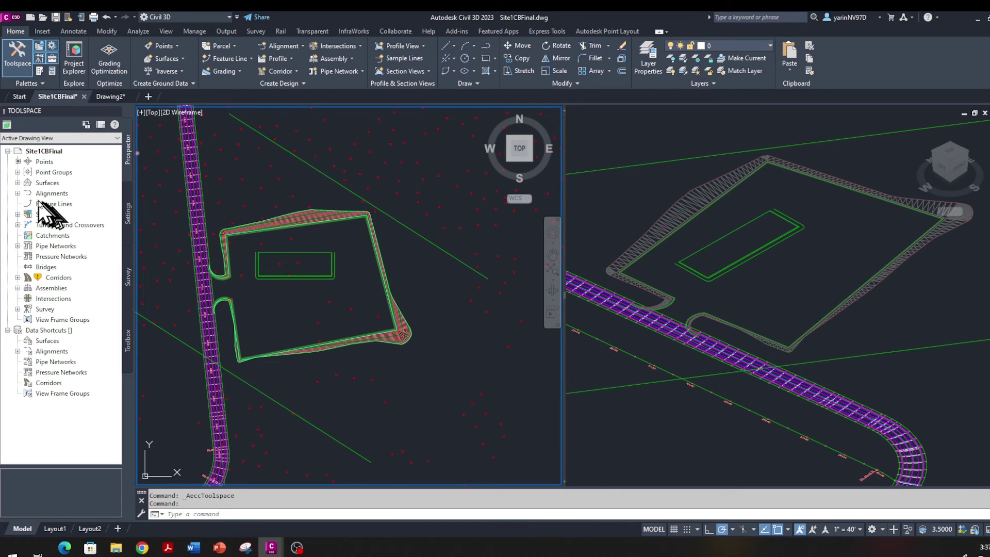
left_click(18, 194)
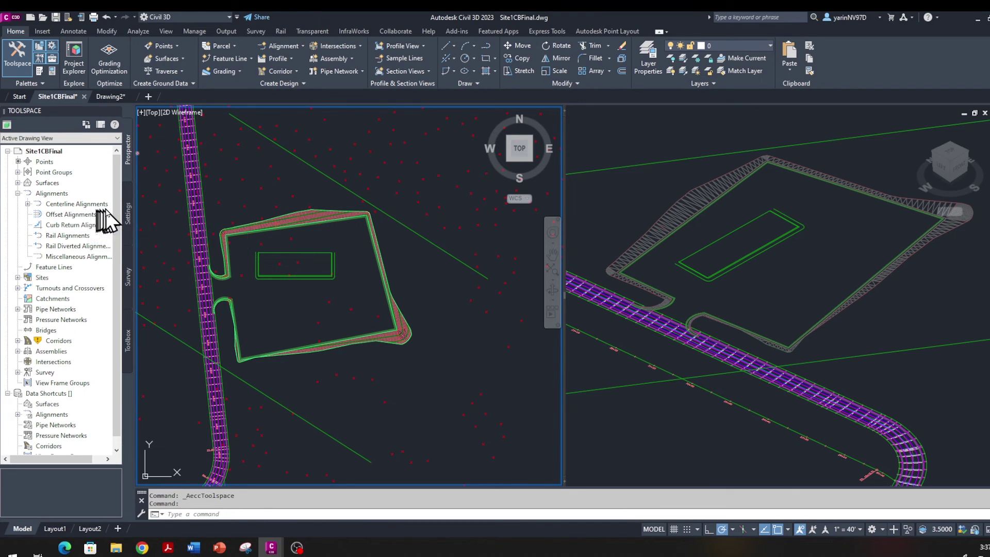
left_click(28, 203)
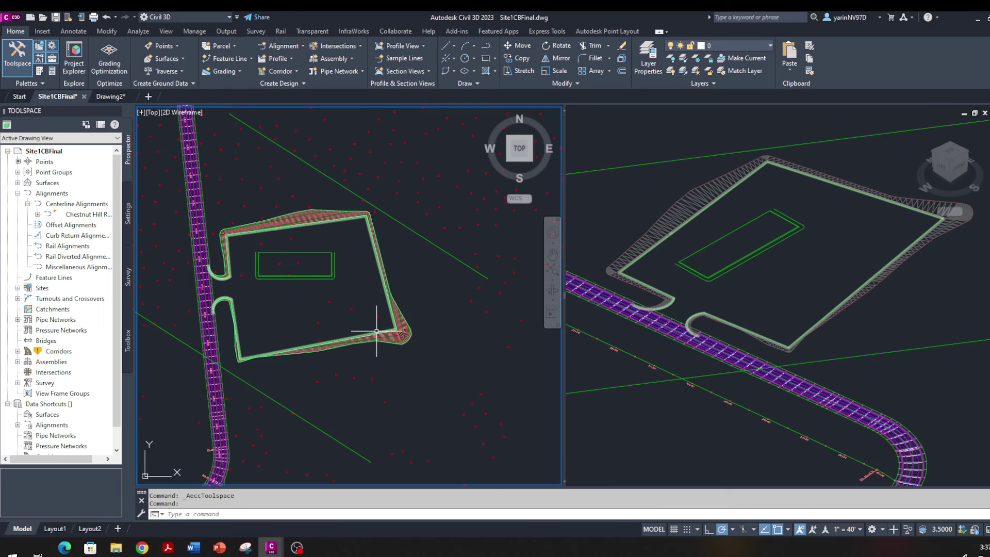
- Look over the Toolspace's Settings tree of object types and its Survey databases
left_click(129, 215)
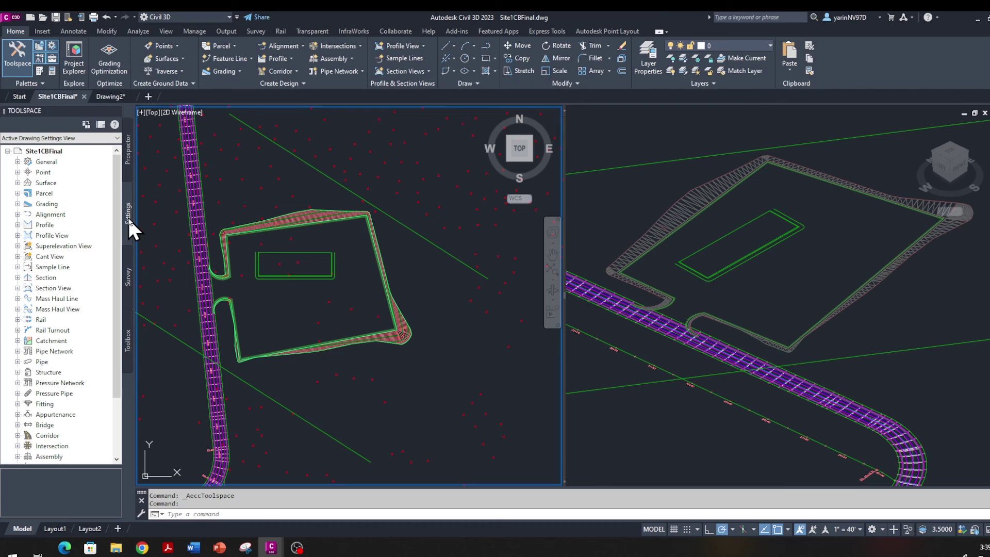
left_click(129, 278)
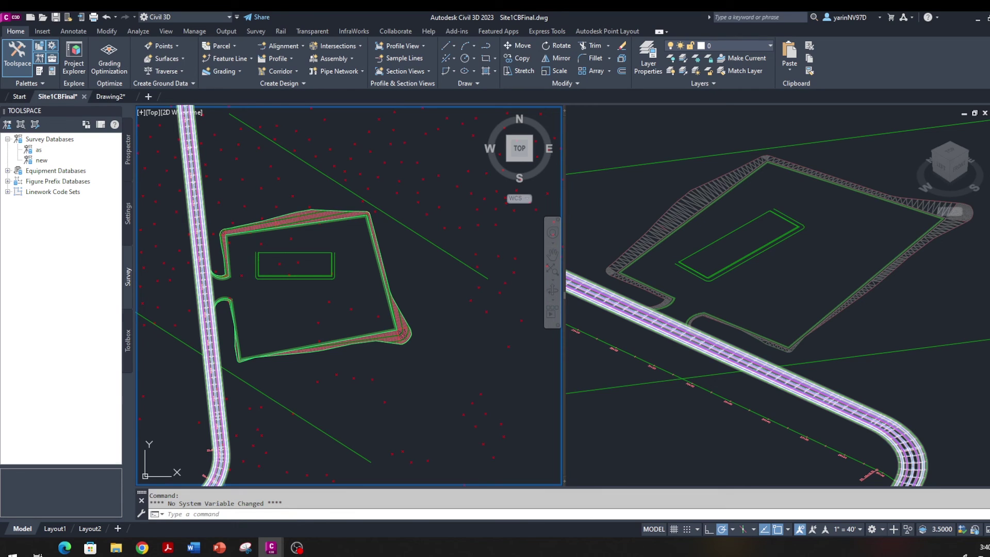
- Open the report settings from the Toolspace's Toolbox and examine the Owner category's Preparer and Company properties
left_click(128, 341)
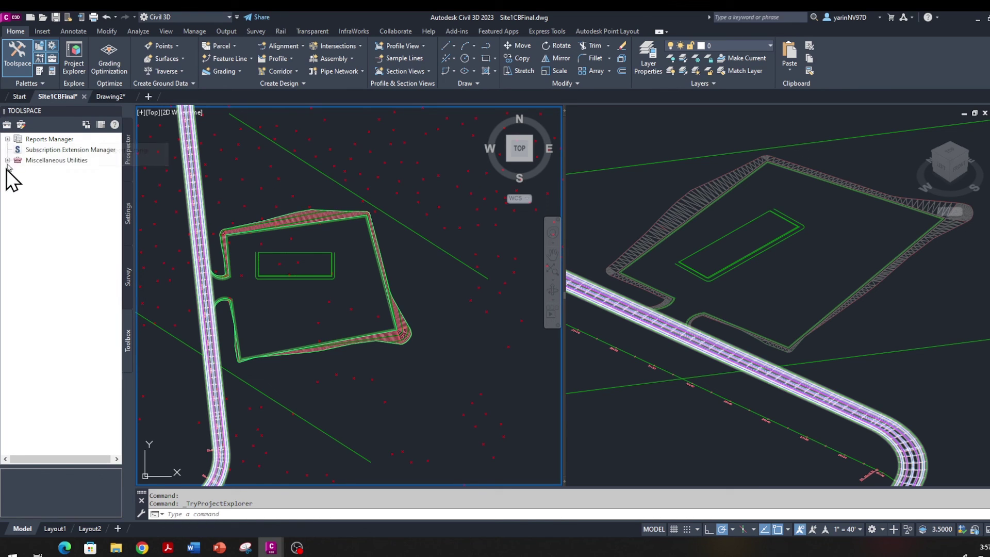
left_click(7, 126)
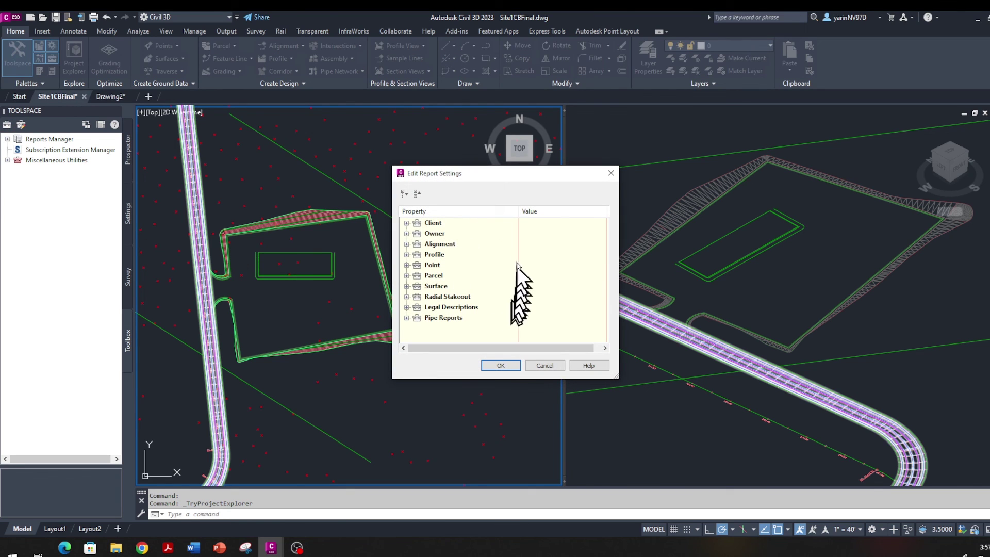
left_click(406, 233)
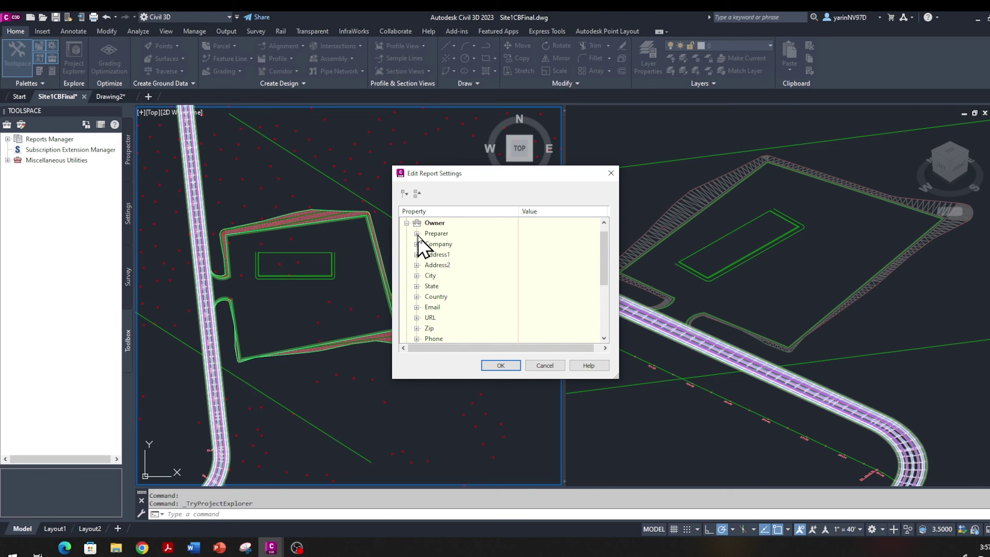
left_click(417, 234)
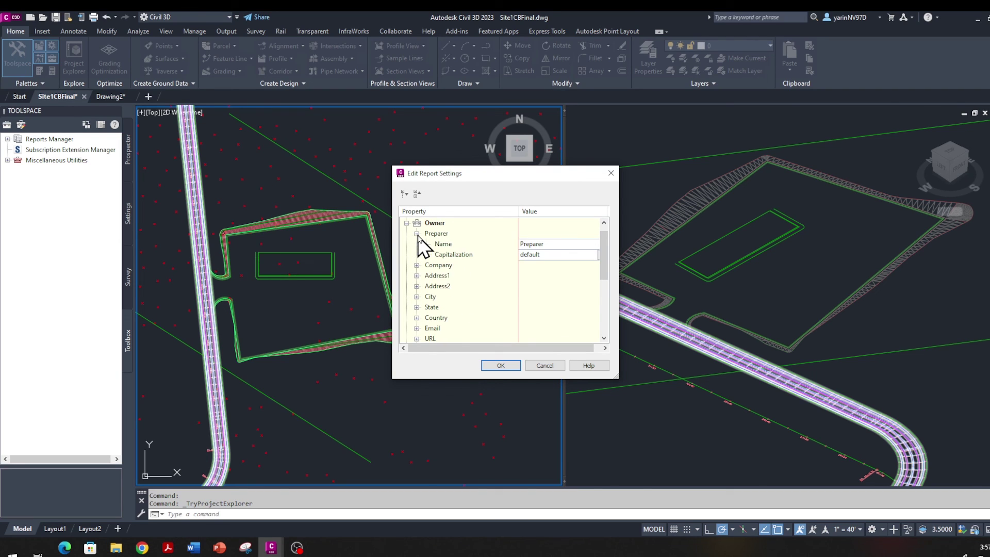
left_click(549, 243)
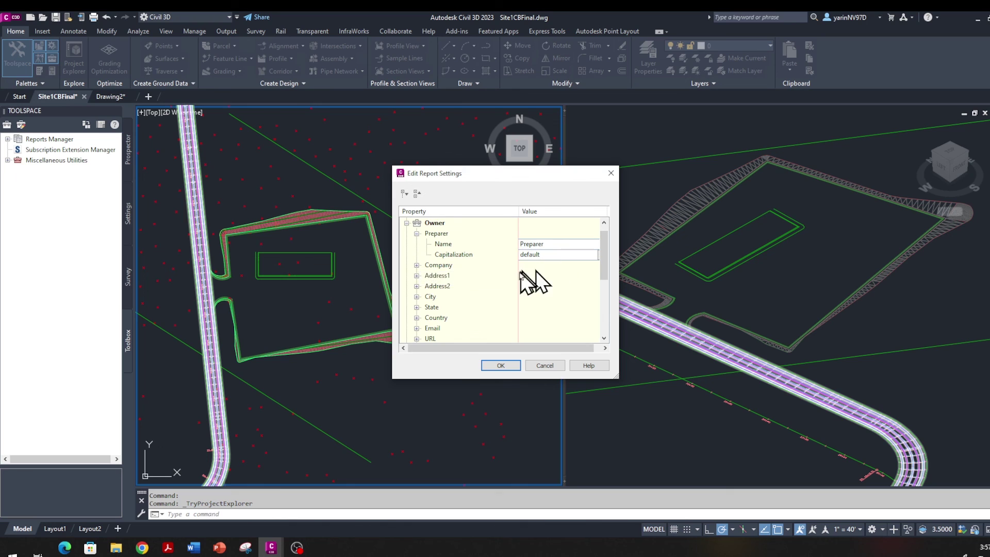
left_click(417, 265)
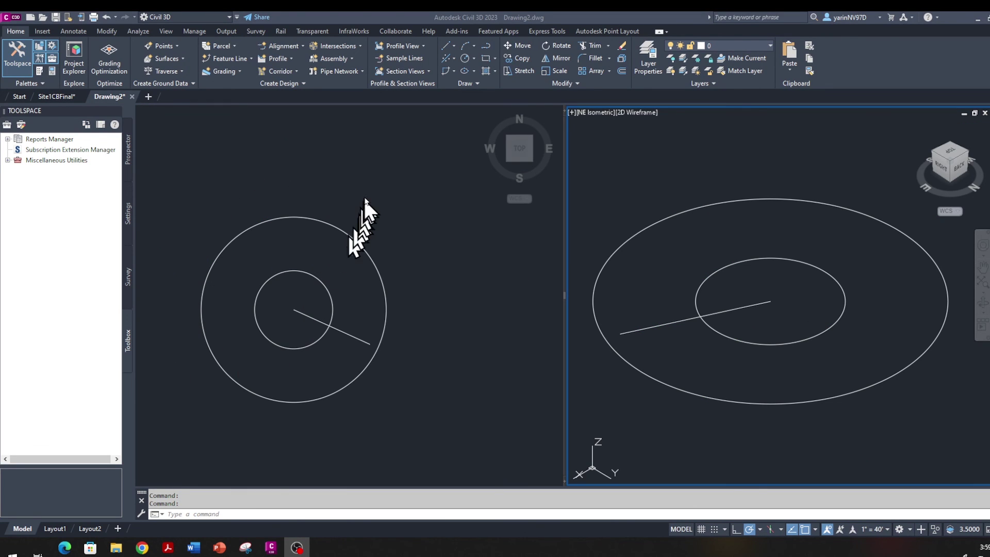
- Show the Save As options and the dialog for saving Drawing2 in DWG format, and close it without saving
left_click(5, 20)
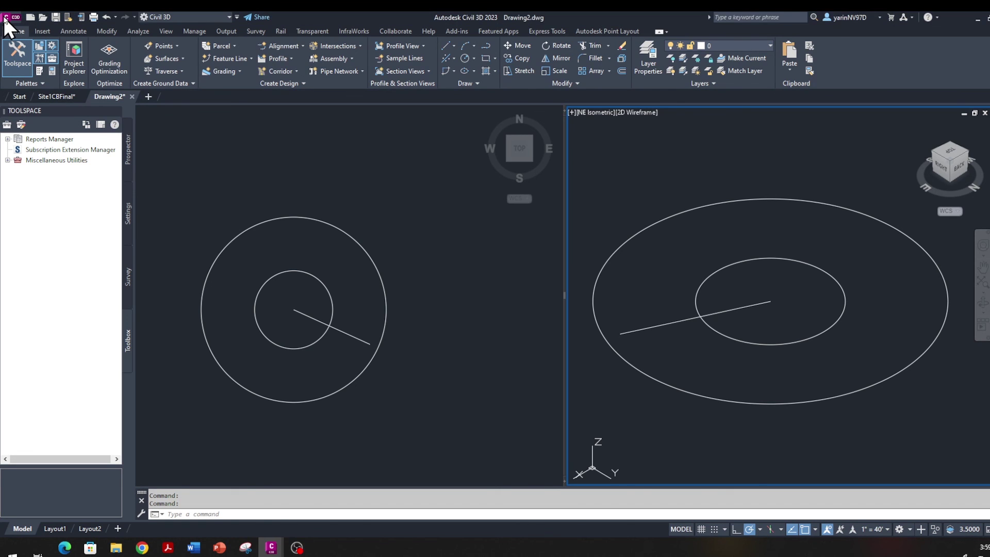
left_click(6, 17)
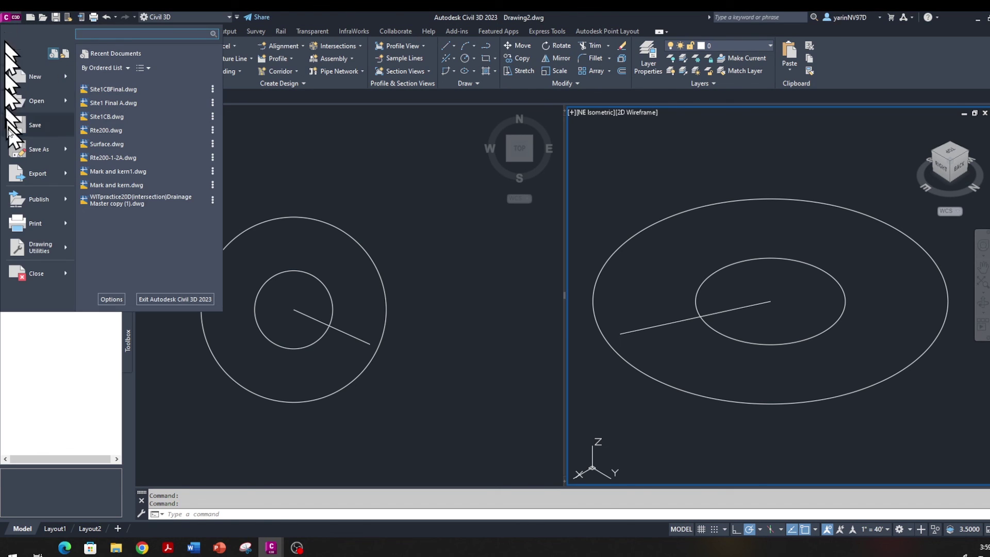
mouse_move(45, 148)
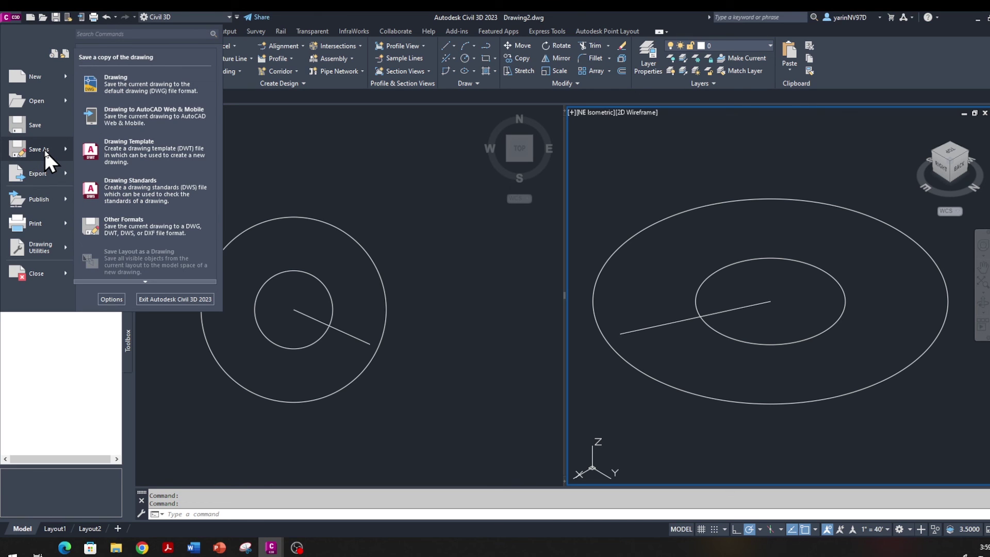
left_click(146, 85)
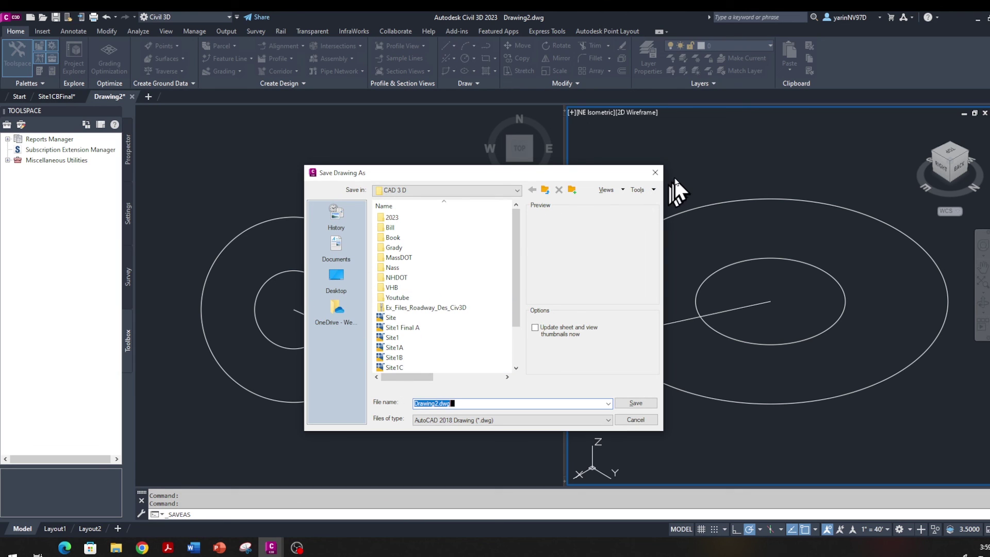
left_click(655, 172)
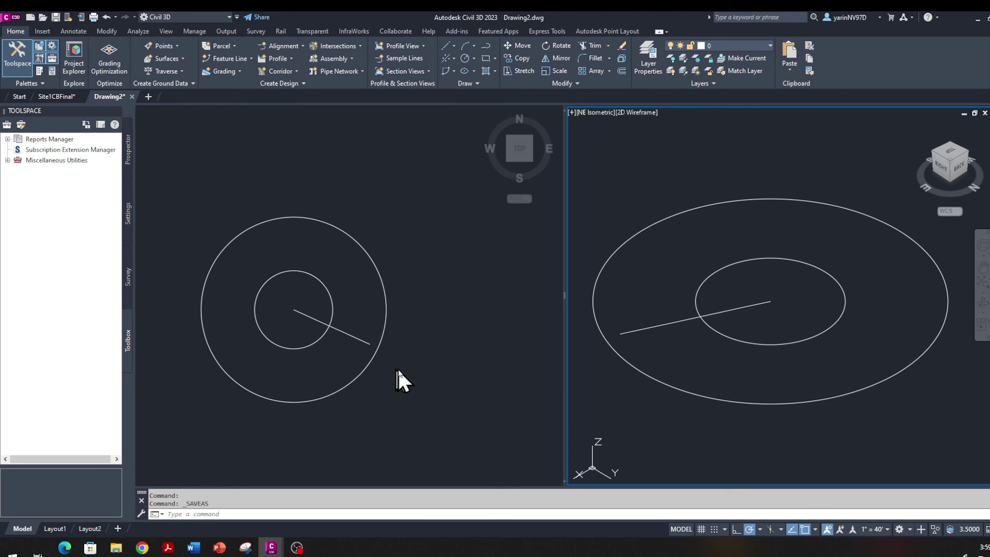